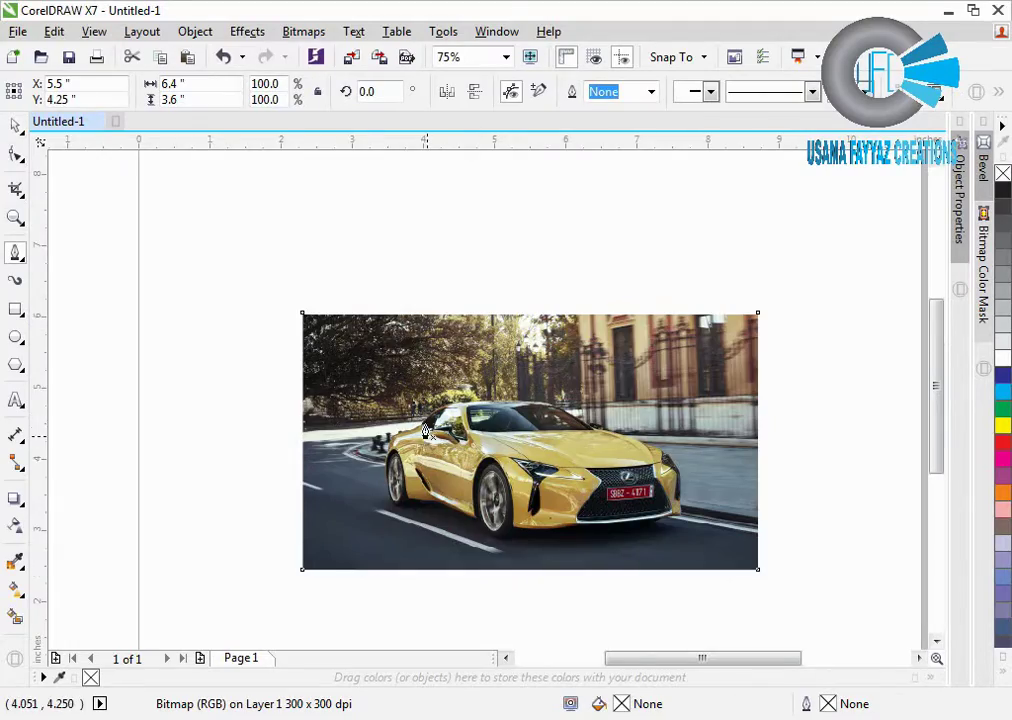
- Start a Pen tool outline at the base of the car's rear side window and curve it up the rear roofline
scroll(393, 427, up, 2)
click(393, 422)
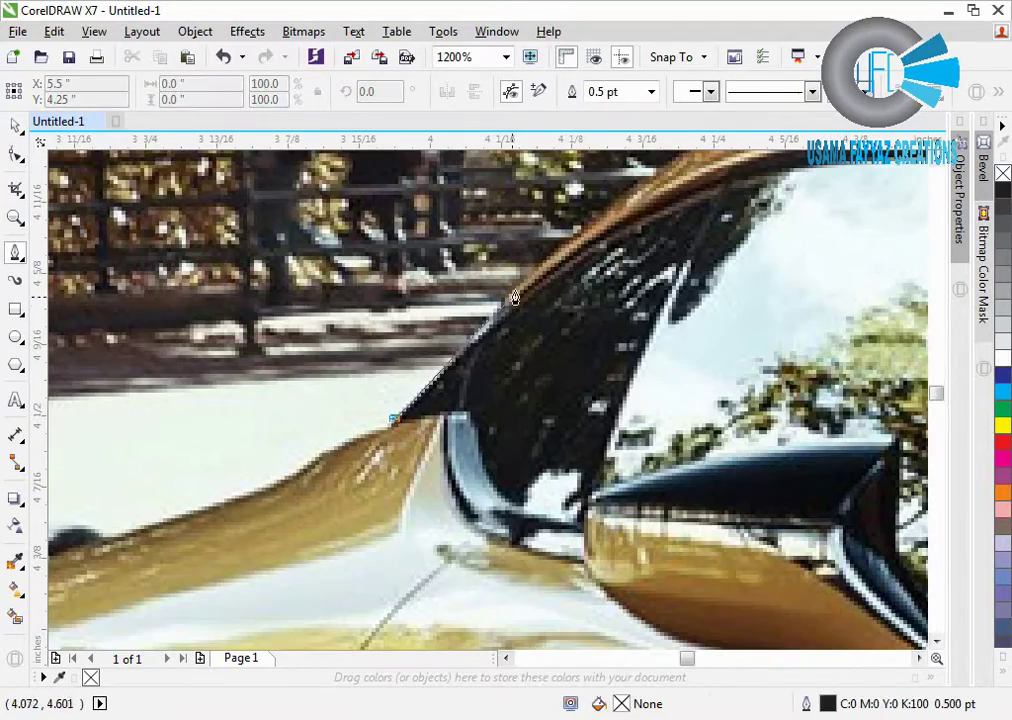
scroll(507, 315, down, 1)
scroll(585, 228, up, 2)
drag(573, 285, 630, 241)
scroll(444, 328, down, 2)
scroll(580, 292, up, 2)
drag(476, 238, 643, 191)
- Extend the outline along the roof edge above the side window to the middle of the roof
scroll(487, 271, down, 1)
scroll(681, 224, up, 1)
click(780, 251)
scroll(404, 327, down, 1)
scroll(777, 259, up, 2)
drag(588, 306, 783, 290)
scroll(461, 289, down, 1)
scroll(400, 300, down, 1)
scroll(759, 287, up, 1)
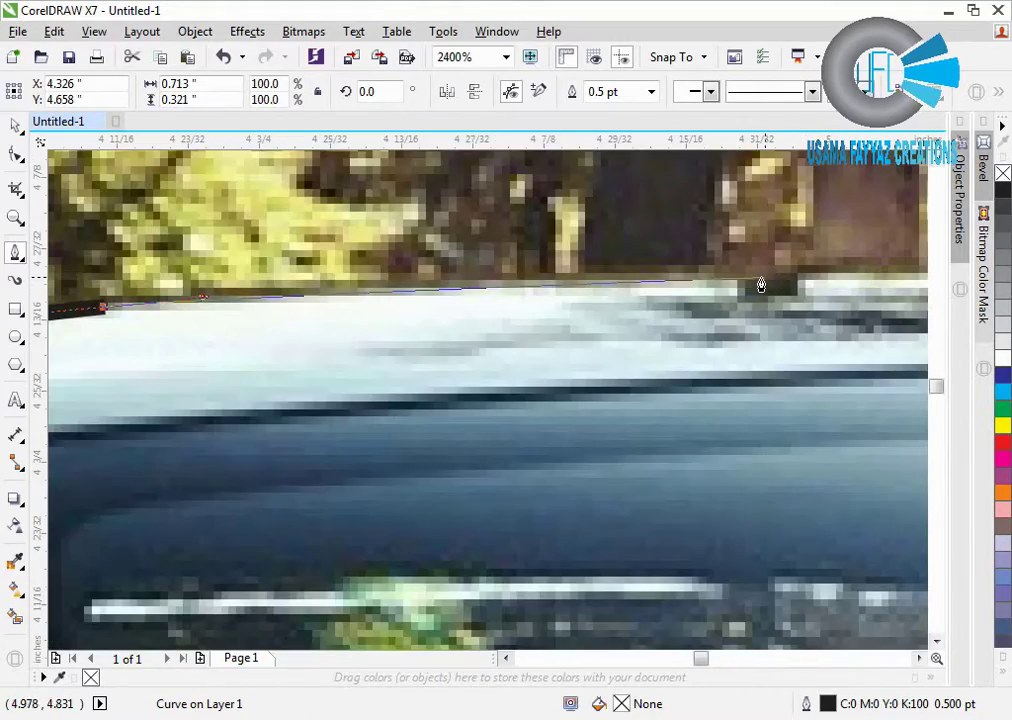
scroll(700, 285, down, 4)
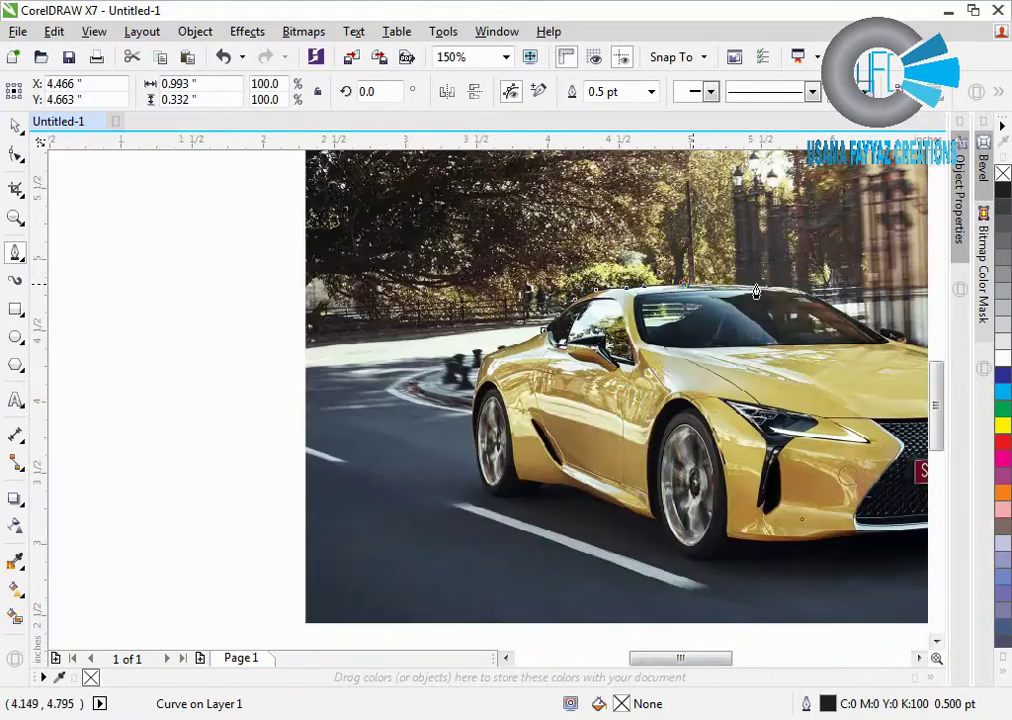
- Continue the outline with curved segments over the front of the roof to the windshield's far upper corner
scroll(704, 307, up, 3)
scroll(684, 315, up, 1)
drag(658, 321, 725, 322)
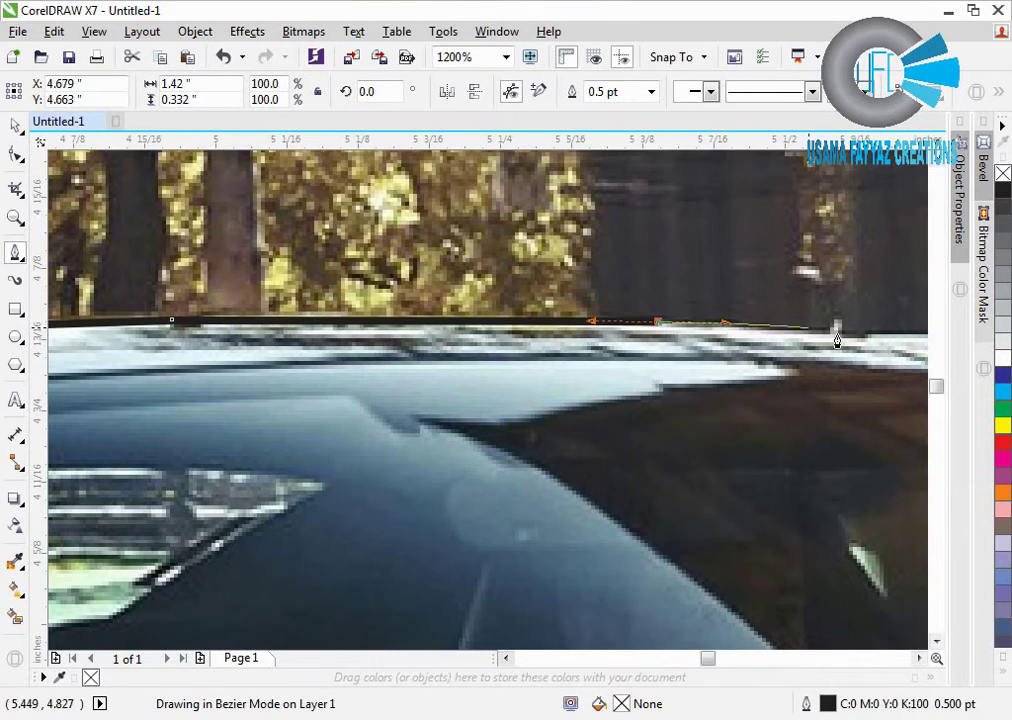
scroll(540, 360, down, 1)
scroll(272, 338, up, 2)
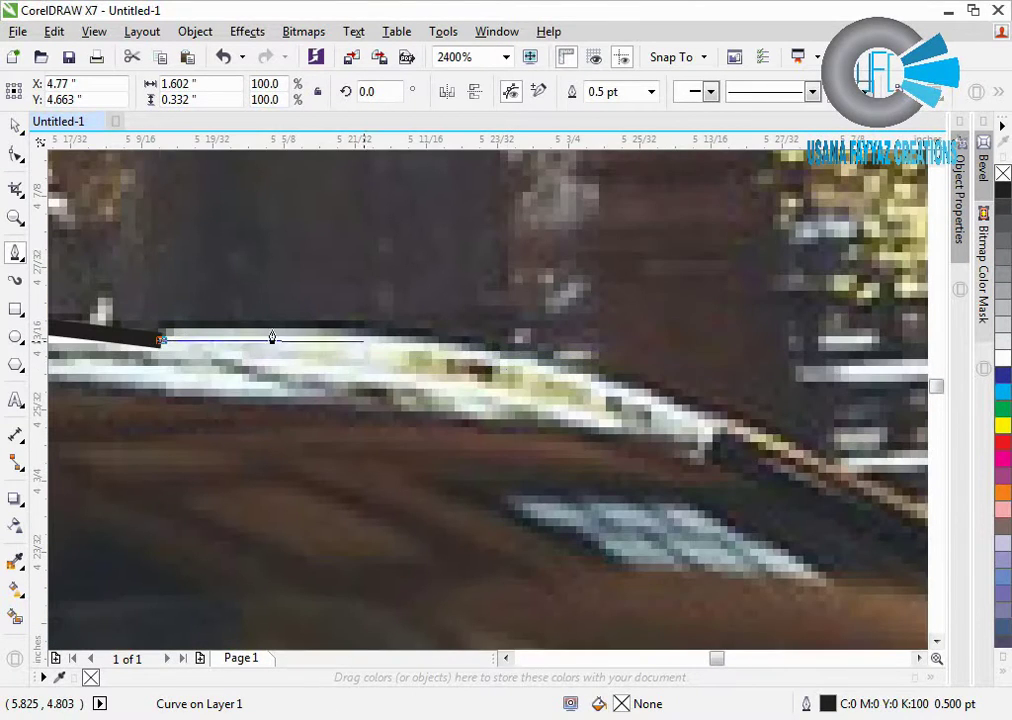
drag(432, 341, 398, 347)
drag(720, 420, 812, 460)
- Trace the far windshield pillar down to the far side mirror and up to the mirror's upper corner
scroll(538, 375, down, 3)
scroll(621, 413, up, 2)
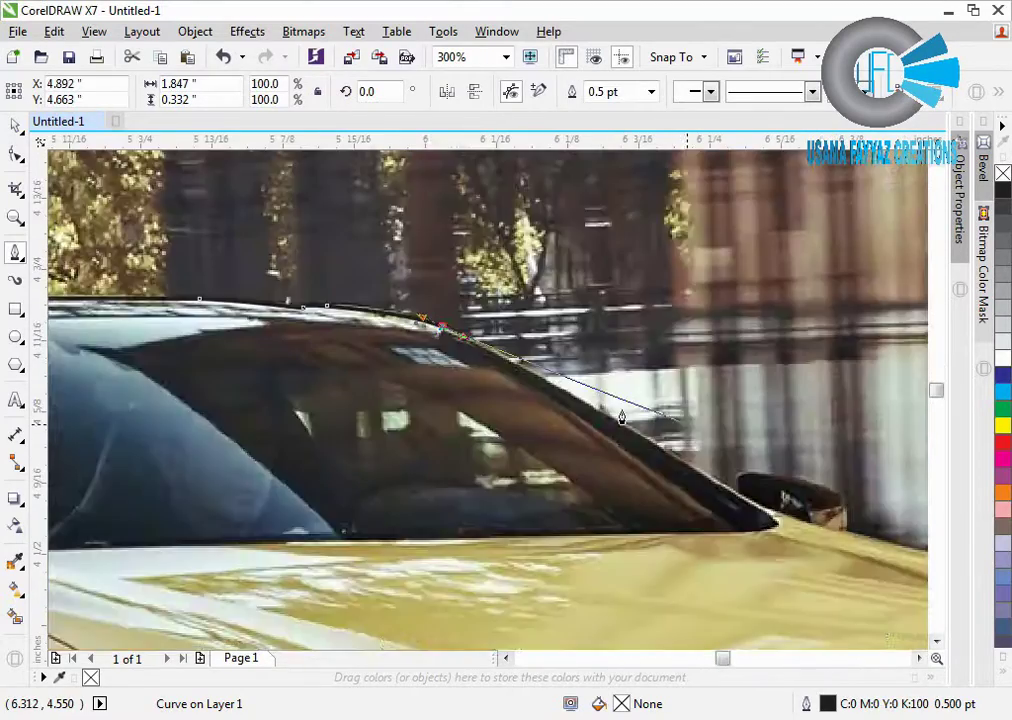
click(522, 397)
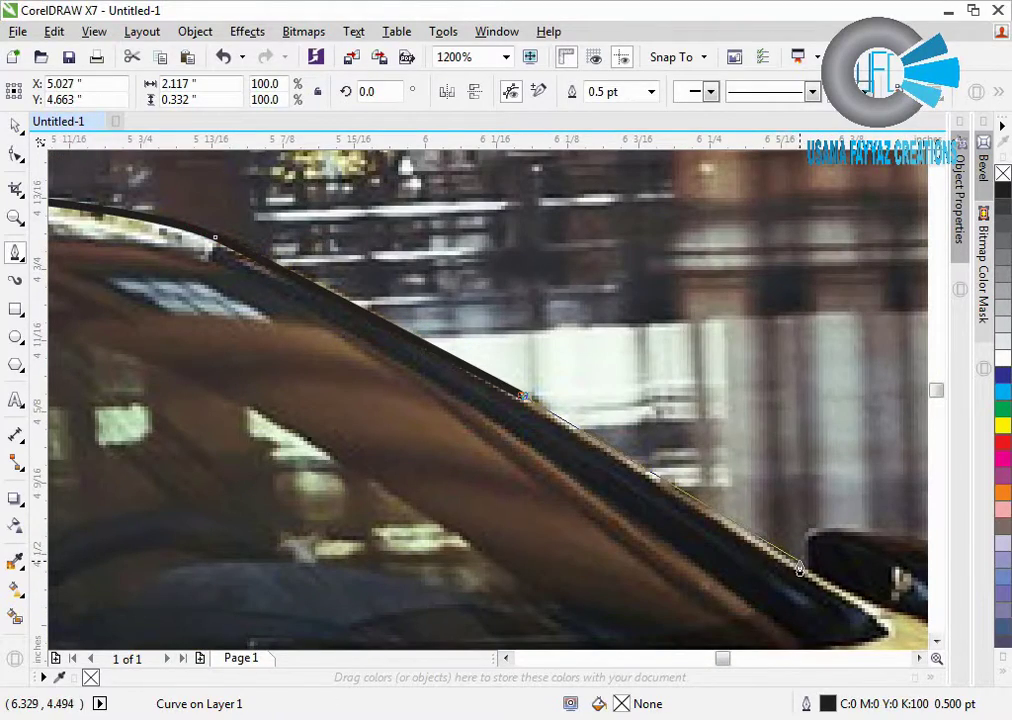
click(807, 567)
scroll(811, 549, up, 2)
drag(792, 498, 811, 470)
scroll(722, 446, down, 2)
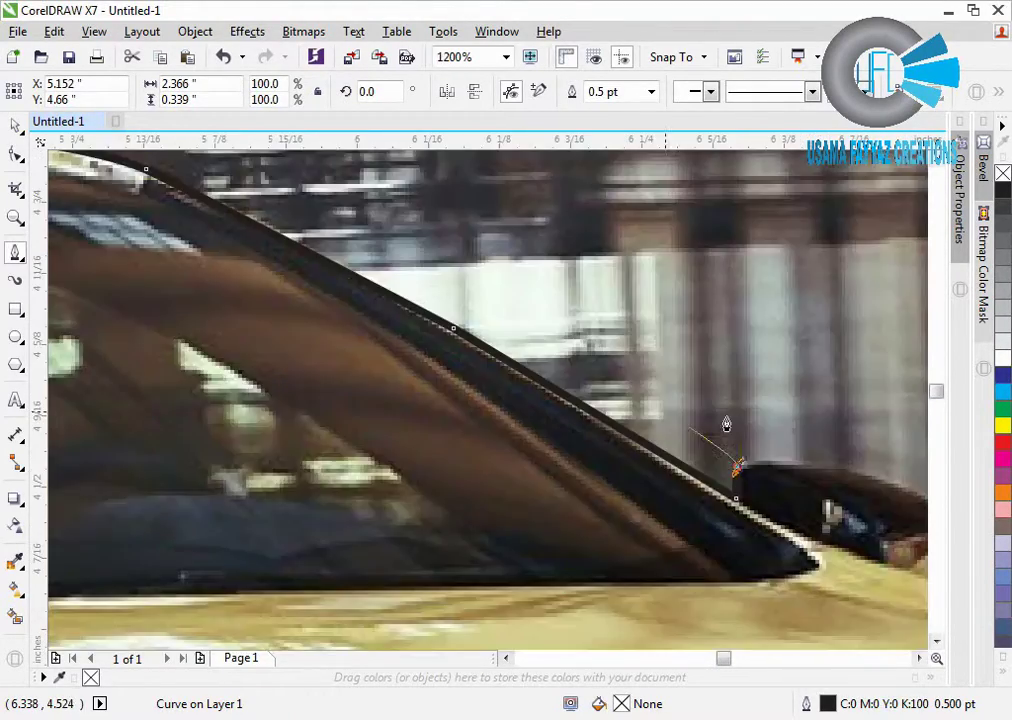
- Trace around the far side mirror with curved segments down to the edge of the hood
scroll(752, 432, down, 1)
scroll(800, 460, up, 2)
click(638, 401)
drag(818, 452, 850, 472)
drag(893, 554, 894, 592)
scroll(855, 460, down, 1)
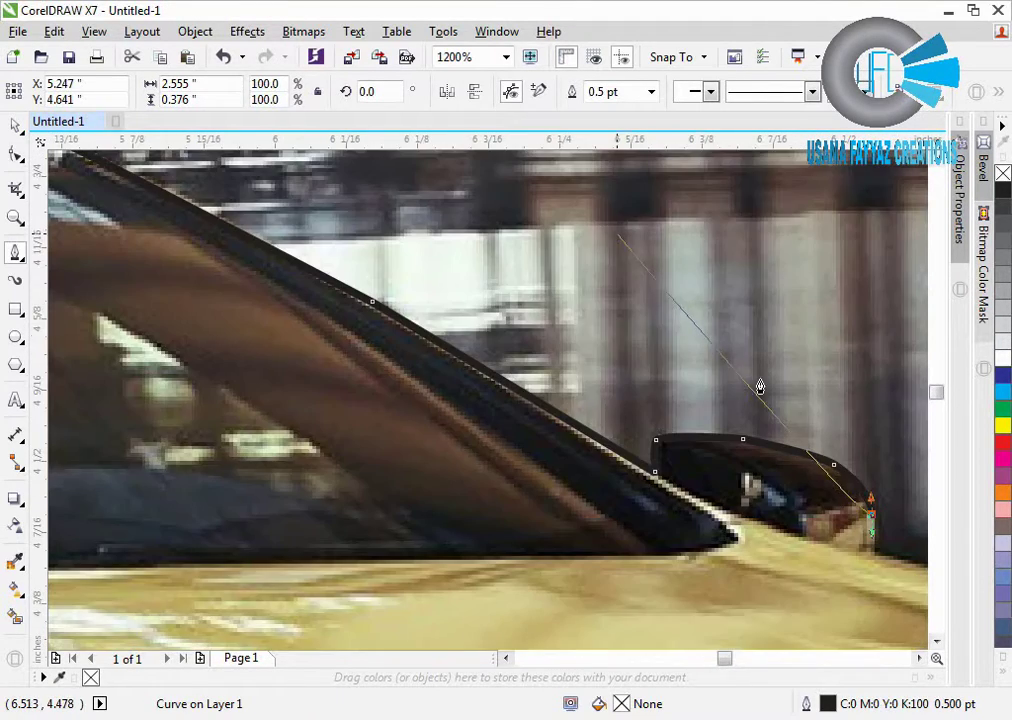
scroll(892, 546, up, 2)
scroll(829, 535, down, 2)
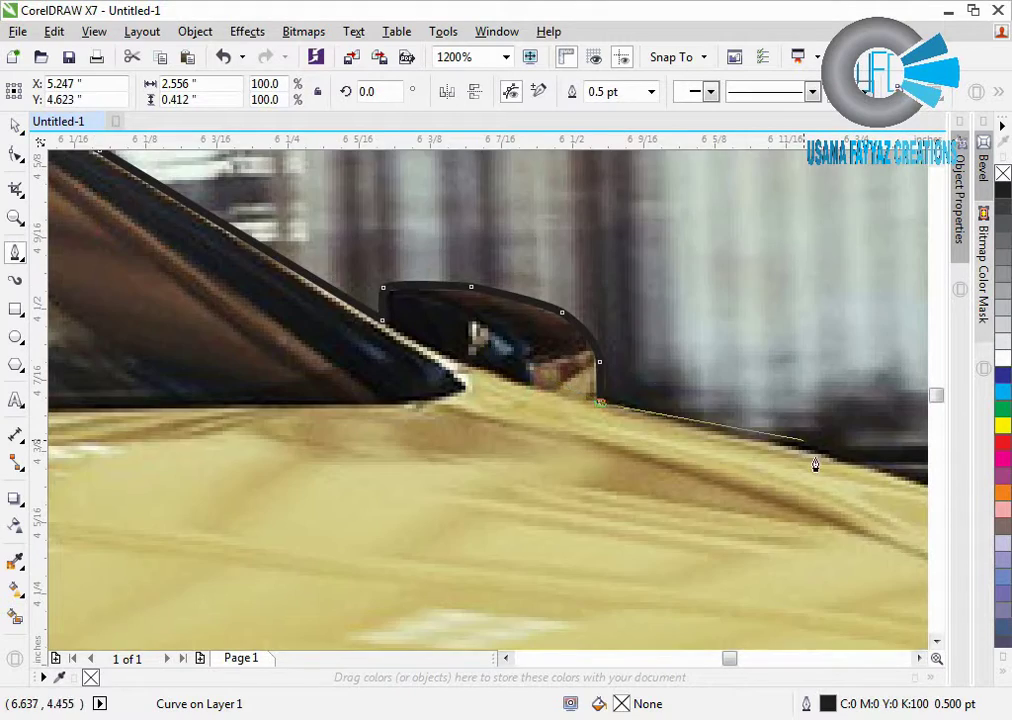
- Trace the far edge of the hood and fender forward to the start of the far headlight
scroll(813, 465, up, 2)
drag(621, 427, 804, 493)
scroll(562, 350, down, 3)
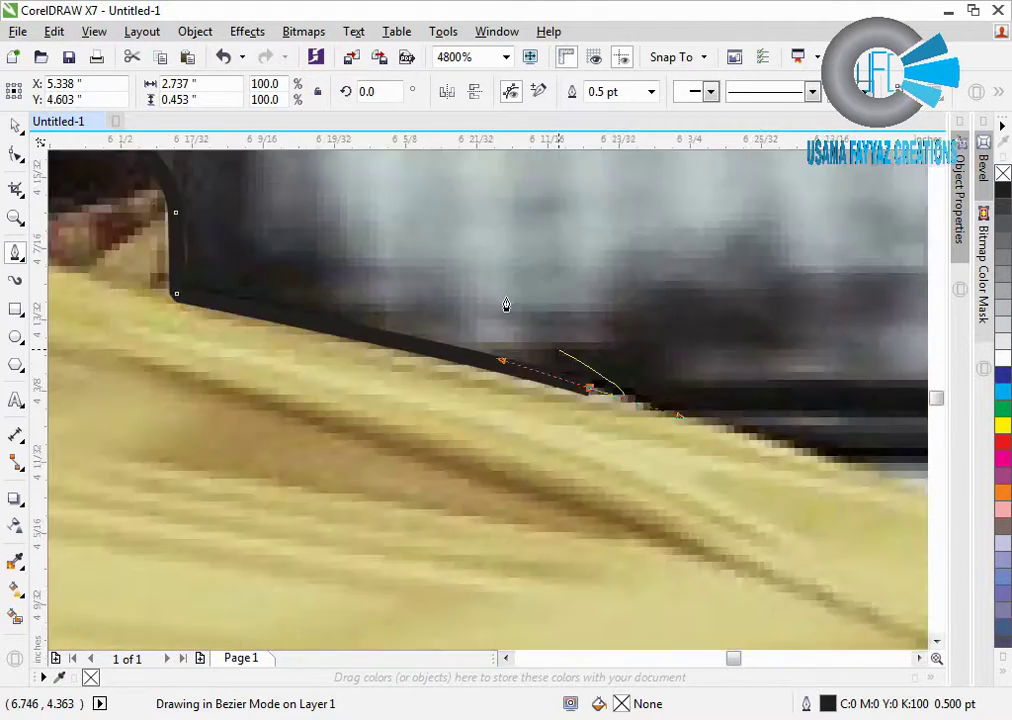
scroll(730, 448, up, 2)
drag(501, 354, 673, 434)
scroll(697, 425, down, 1)
click(856, 493)
scroll(849, 520, down, 1)
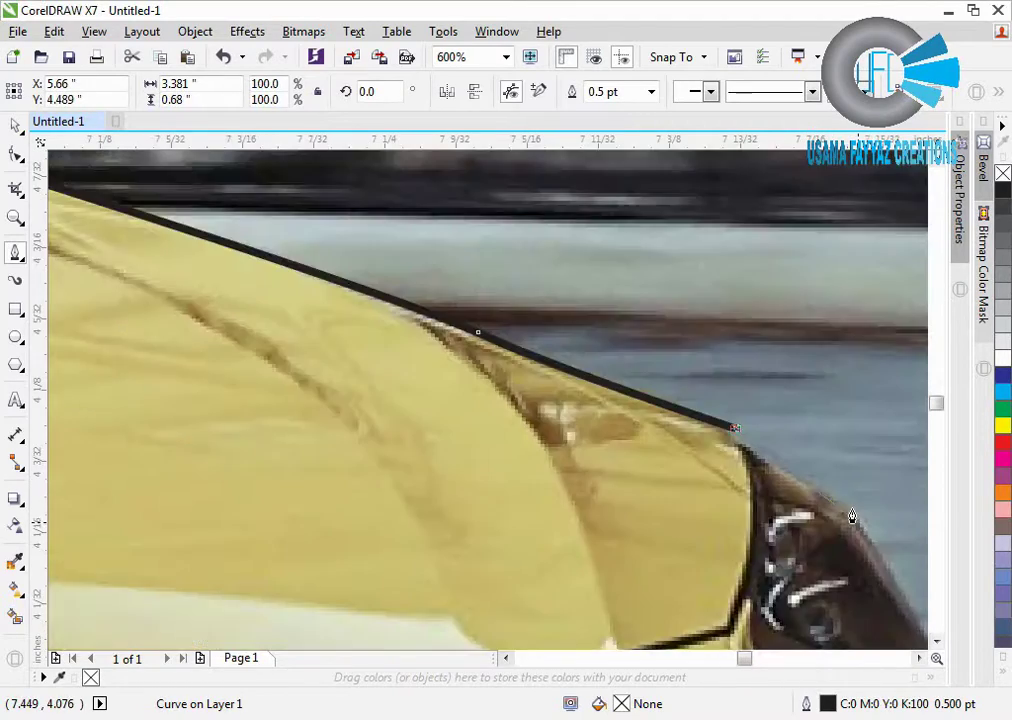
- Trace the outer edge of the far headlight and curve the outline around the front fender corner
scroll(854, 520, up, 2)
click(822, 487)
scroll(756, 374, down, 2)
scroll(800, 463, up, 1)
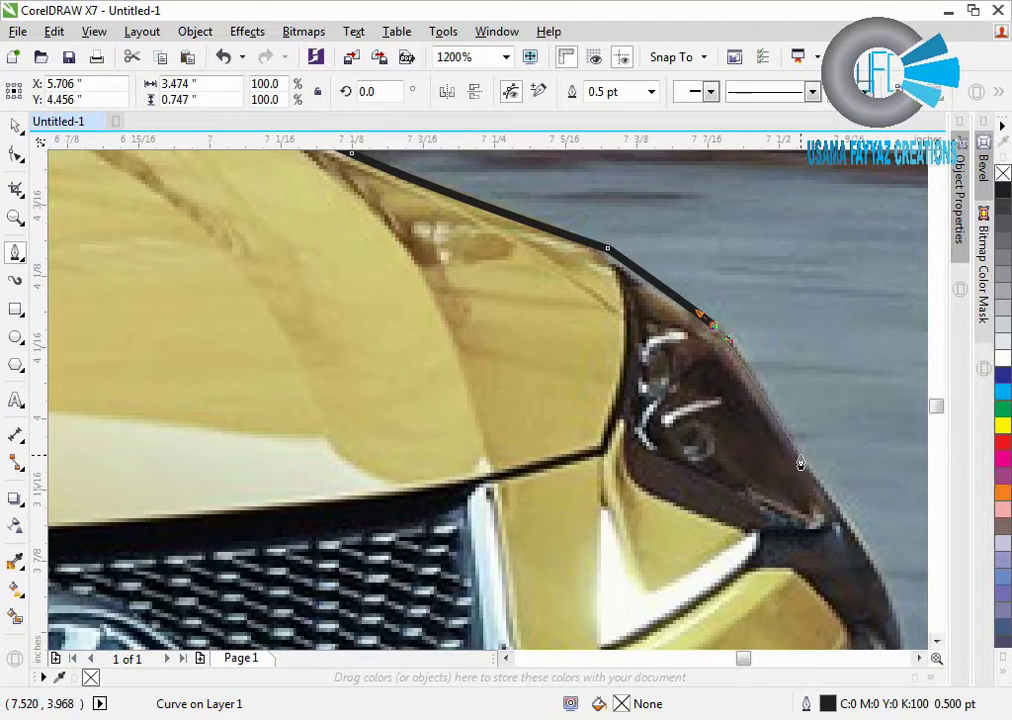
scroll(840, 505, down, 1)
scroll(820, 535, up, 2)
drag(793, 437, 822, 544)
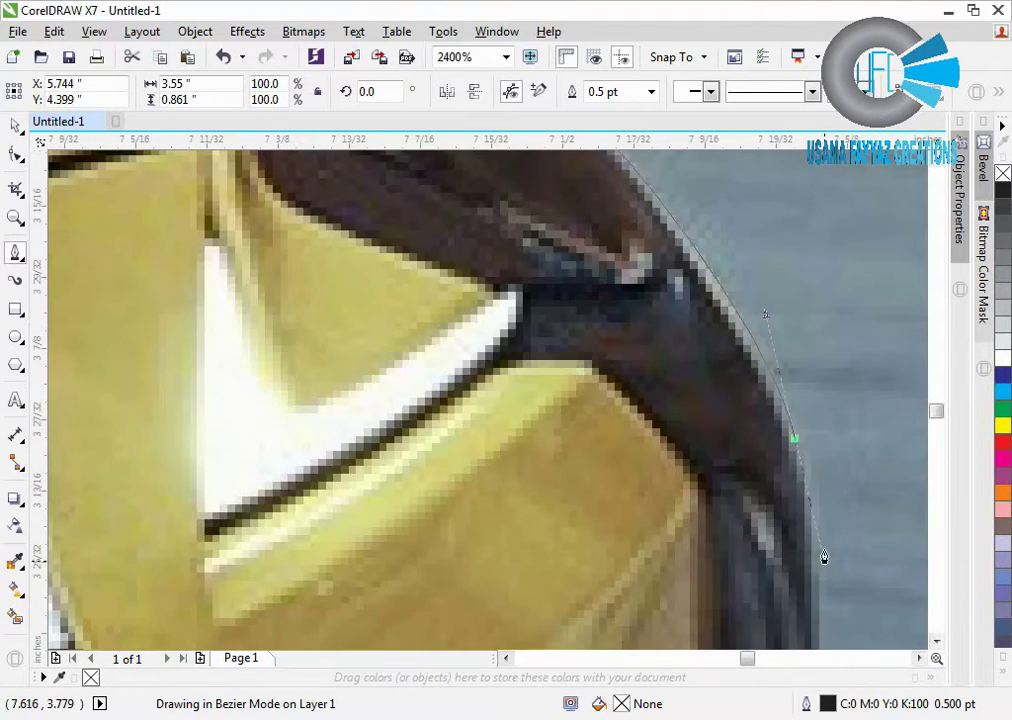
- Carry the outline down the far side edge of the front bumper
scroll(853, 399, down, 2)
scroll(852, 538, up, 2)
click(806, 350)
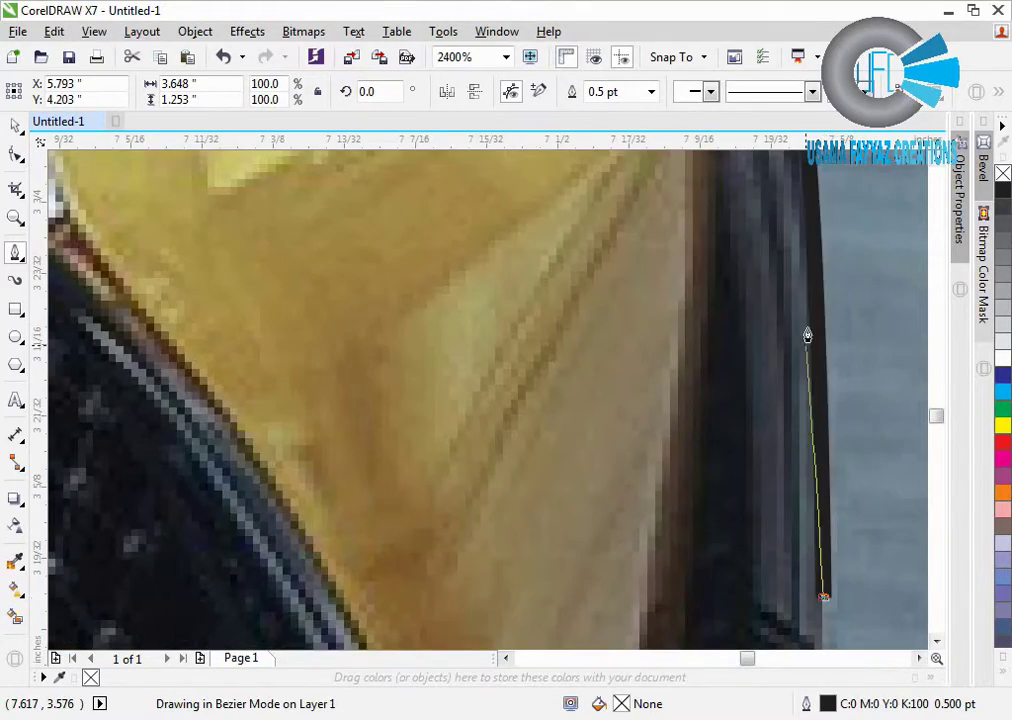
scroll(823, 363, down, 2)
scroll(823, 363, up, 1)
click(809, 541)
scroll(822, 533, down, 2)
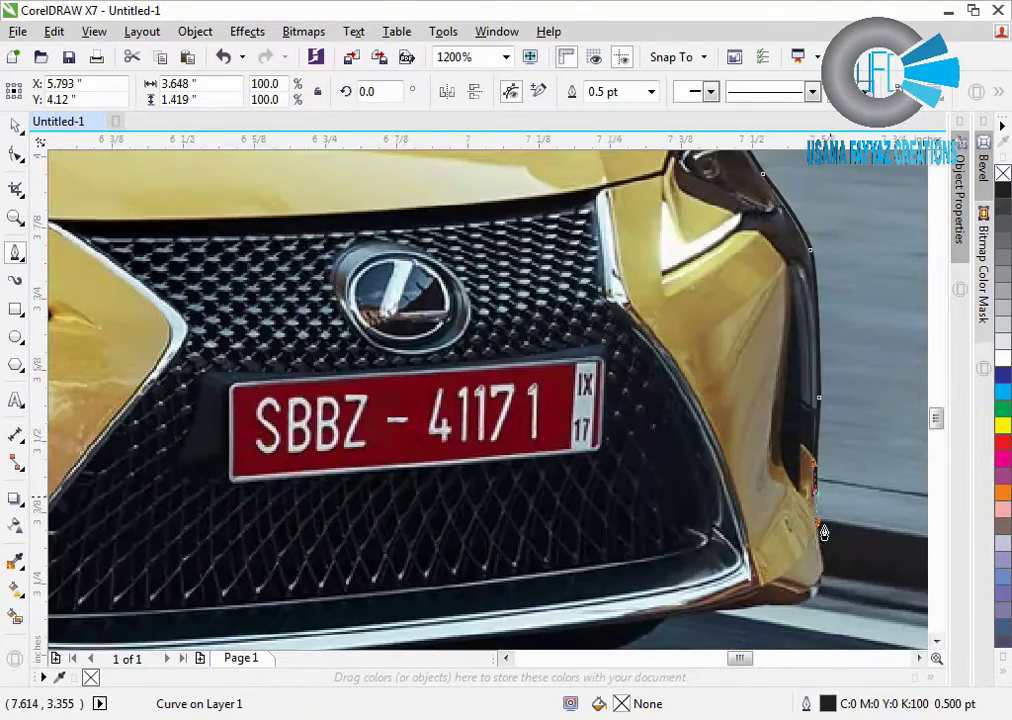
- Trace around the bumper's lower far corner and back along its underside toward the grille
scroll(831, 558, up, 1)
scroll(838, 377, up, 3)
click(839, 374)
drag(773, 591, 684, 590)
scroll(730, 478, down, 2)
scroll(607, 517, up, 1)
drag(328, 542, 533, 474)
scroll(511, 508, down, 1)
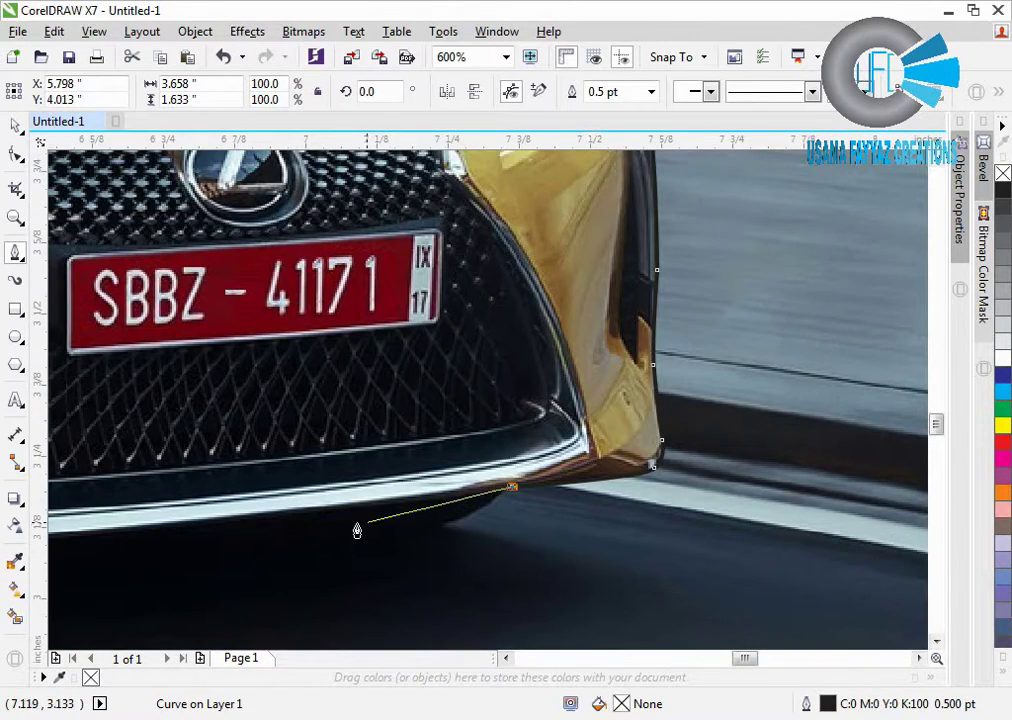
- Trace the dark underside below the grille and the bumper's lower edge toward the near front wheel
scroll(420, 525, down, 1)
scroll(470, 485, up, 3)
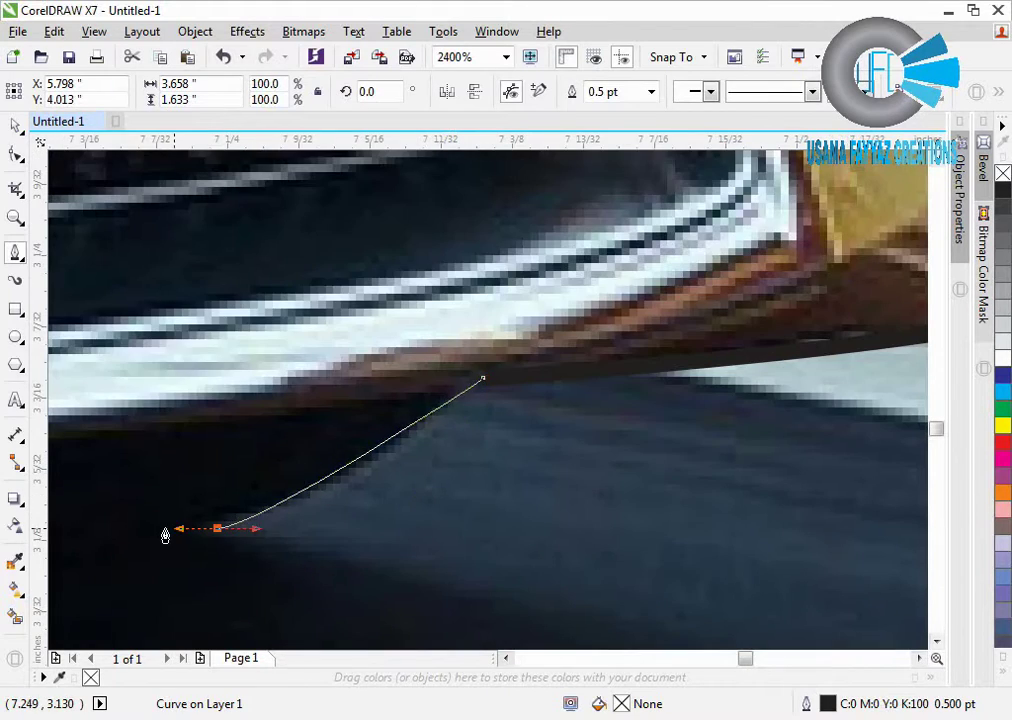
scroll(165, 535, down, 2)
scroll(241, 497, down, 2)
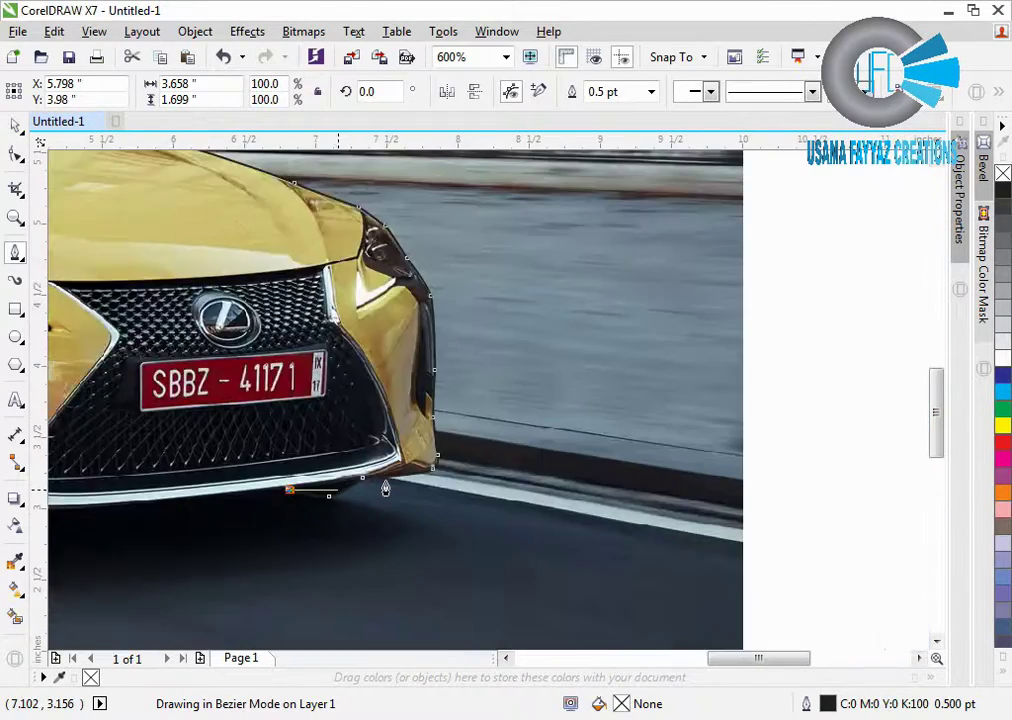
scroll(200, 508, up, 1)
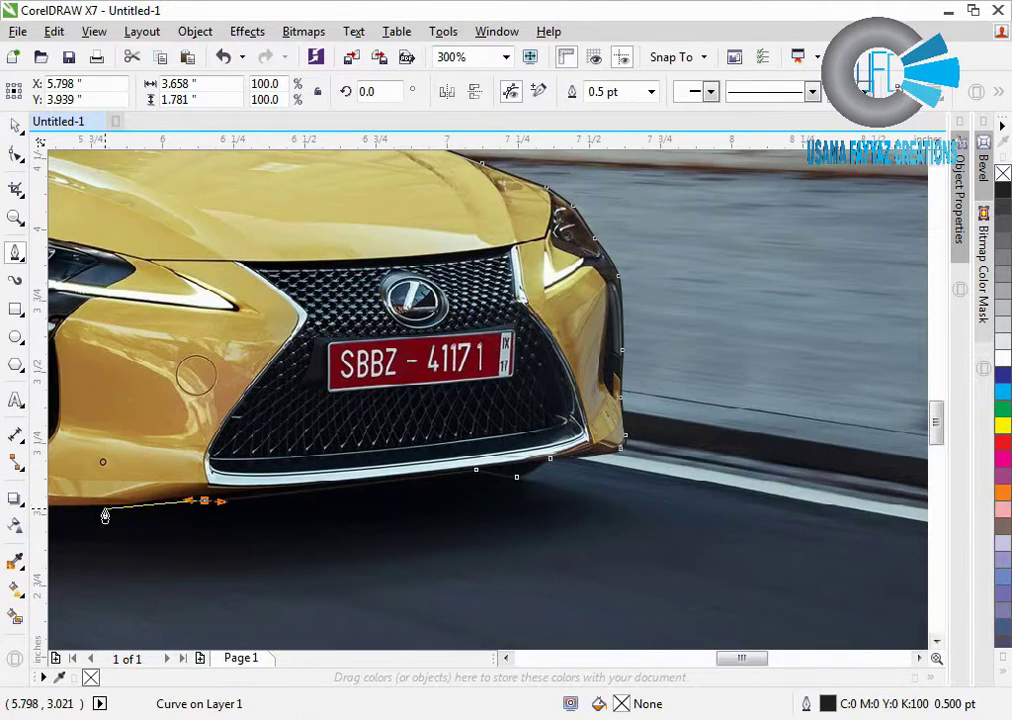
scroll(200, 505, down, 1)
scroll(235, 496, up, 2)
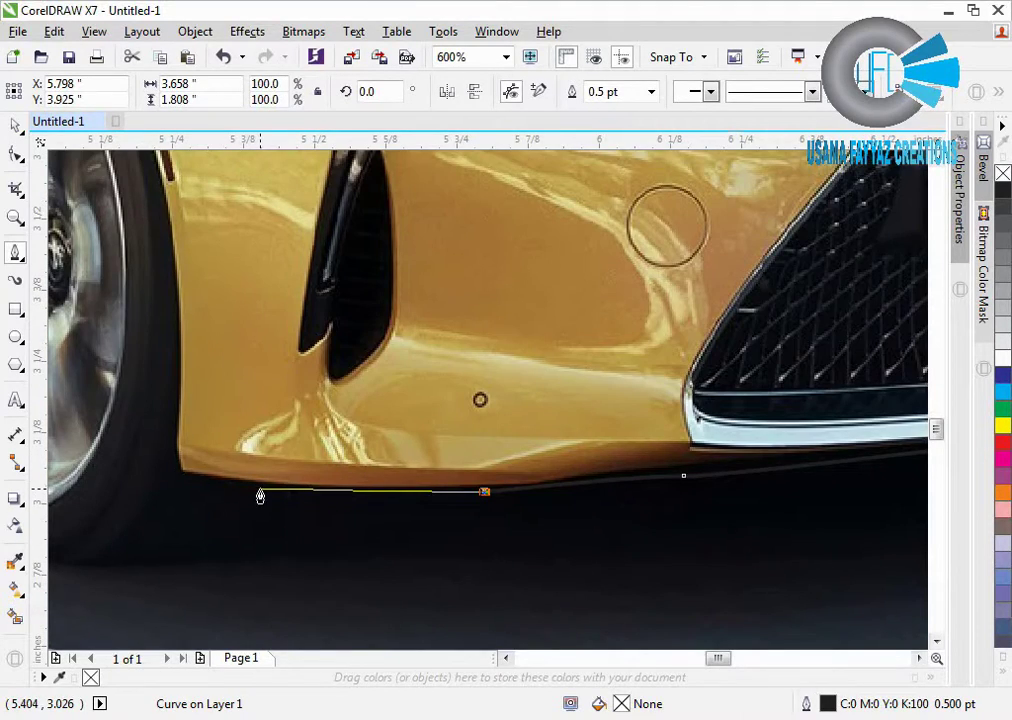
- Curve the outline around the bottom of the near front wheel and up to the side sill
scroll(260, 497, down, 2)
scroll(290, 460, up, 1)
drag(308, 460, 195, 387)
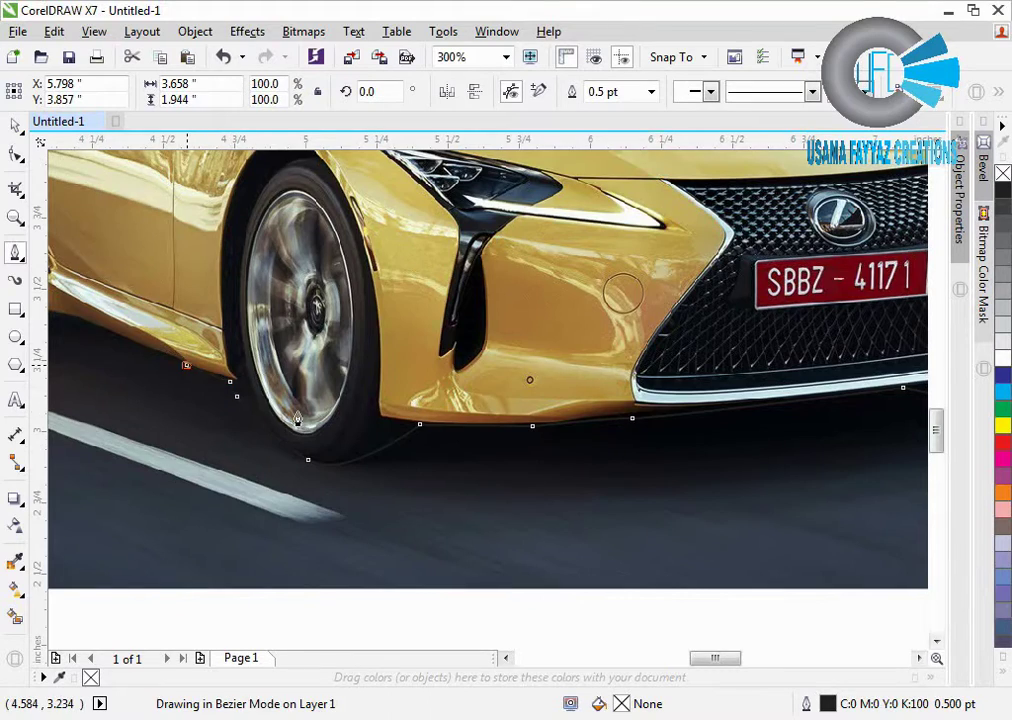
- Trace the side sill back to the rear wheel and curve the outline around the tire's lower edge
scroll(297, 418, down, 2)
scroll(273, 424, up, 2)
drag(255, 416, 192, 415)
click(191, 410)
drag(137, 440, 79, 290)
- Trace up the back edge of the rear wheel arch and rear fender
scroll(70, 319, up, 2)
scroll(126, 352, down, 2)
scroll(99, 297, up, 2)
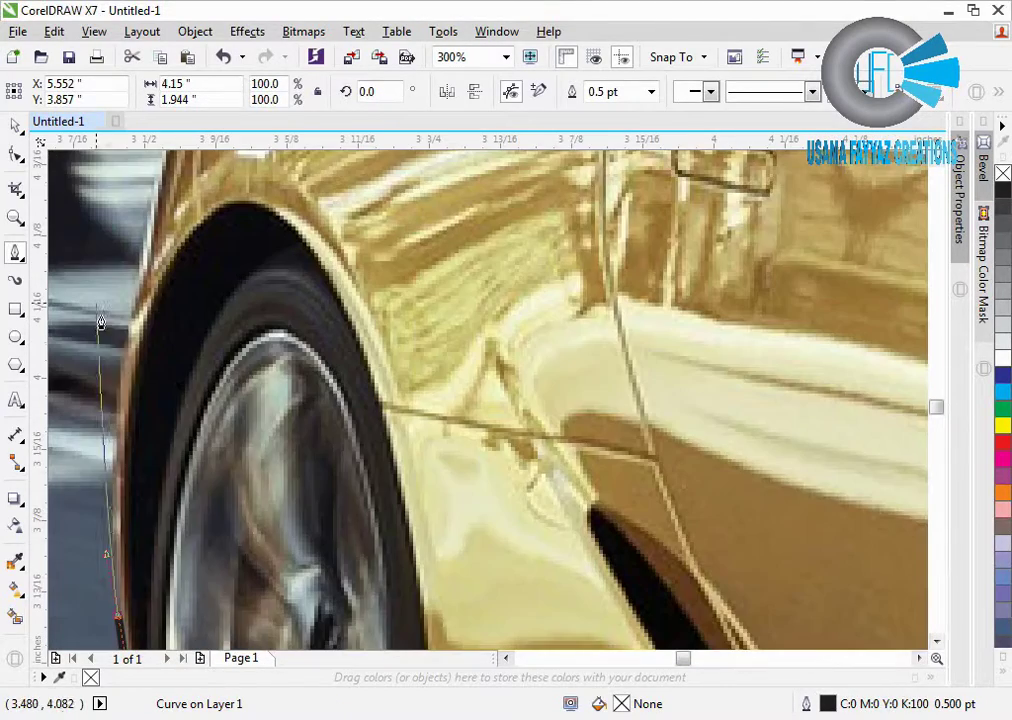
drag(127, 324, 131, 292)
click(150, 204)
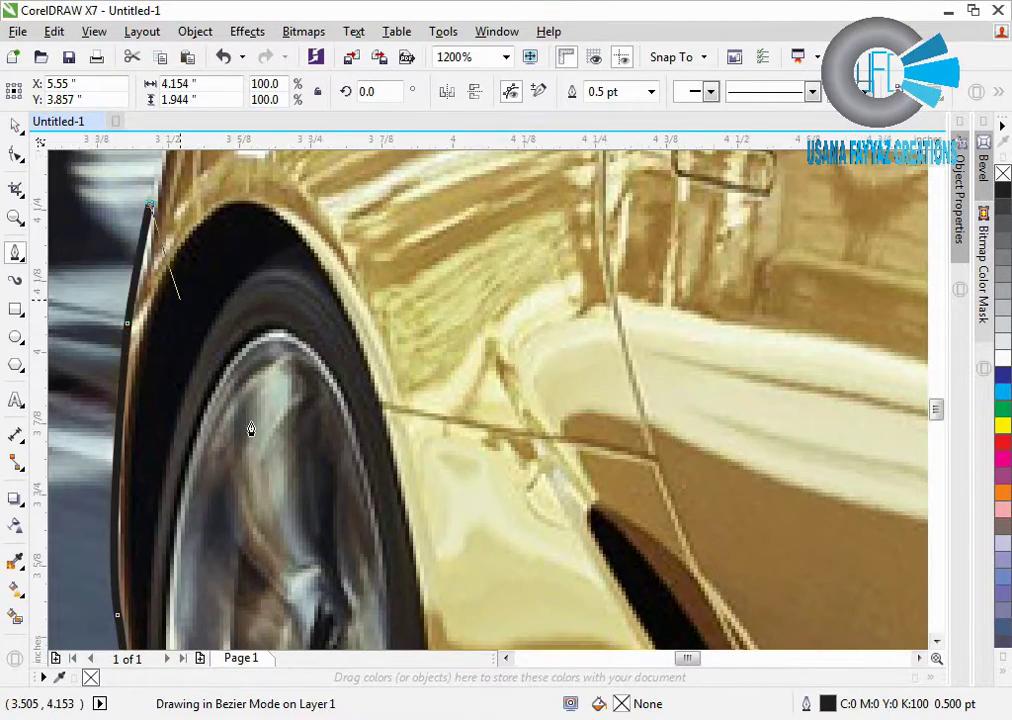
scroll(178, 298, down, 1)
scroll(192, 188, up, 2)
scroll(198, 300, down, 3)
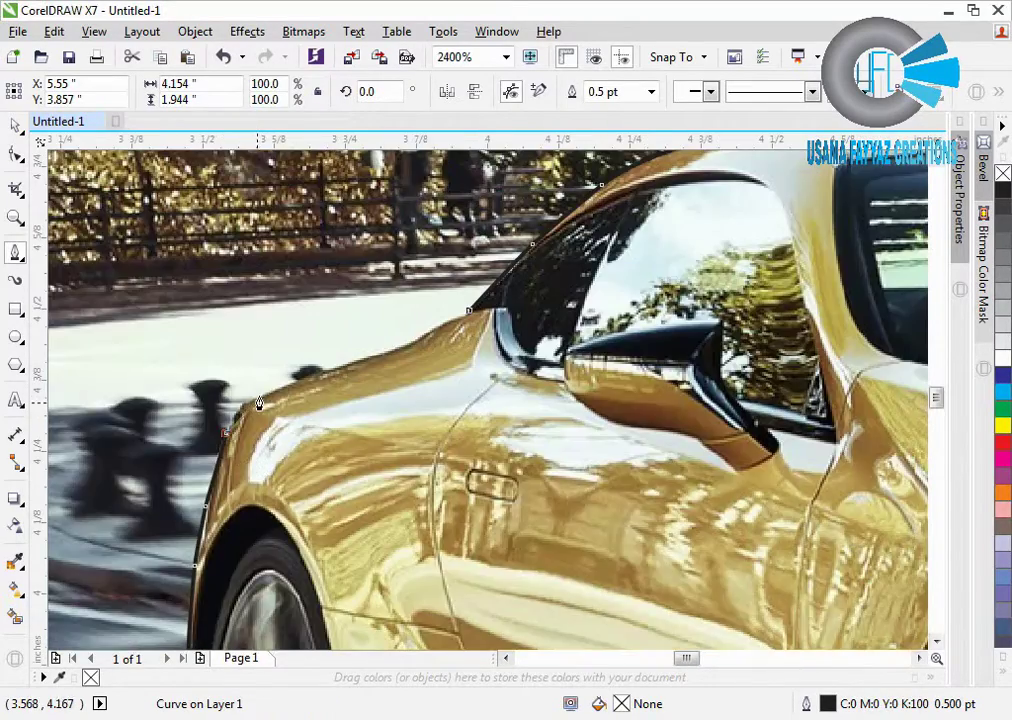
- Curve the outline over the rear fender's shoulder and along the body edge toward the starting node
scroll(239, 422, up, 3)
drag(240, 416, 290, 390)
scroll(349, 390, down, 1)
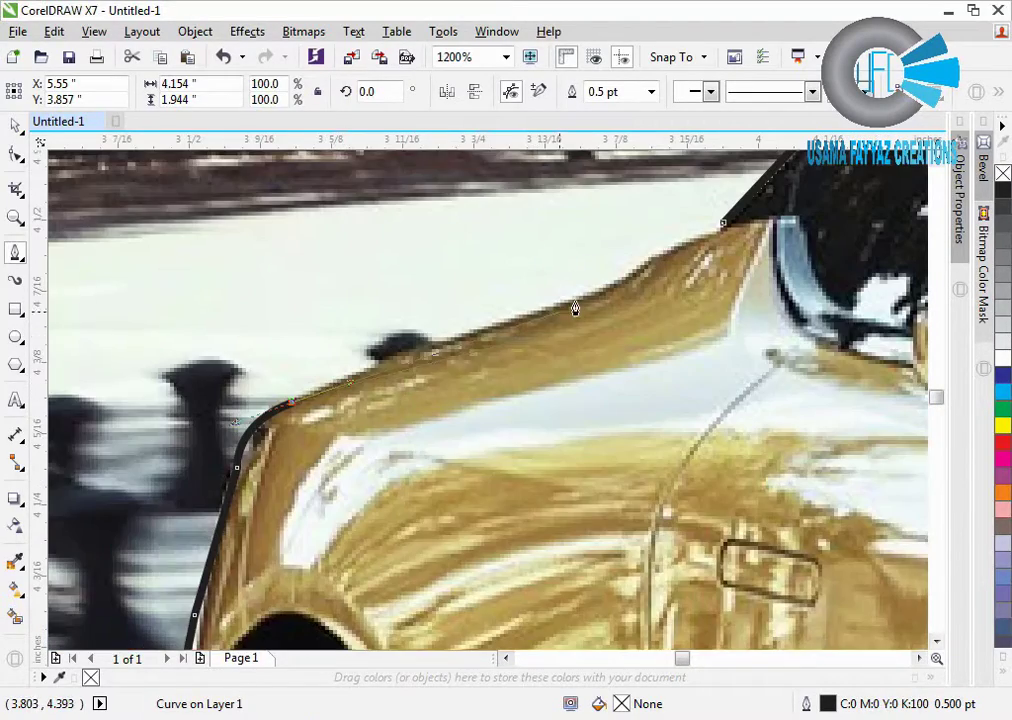
scroll(592, 300, up, 1)
drag(591, 292, 732, 224)
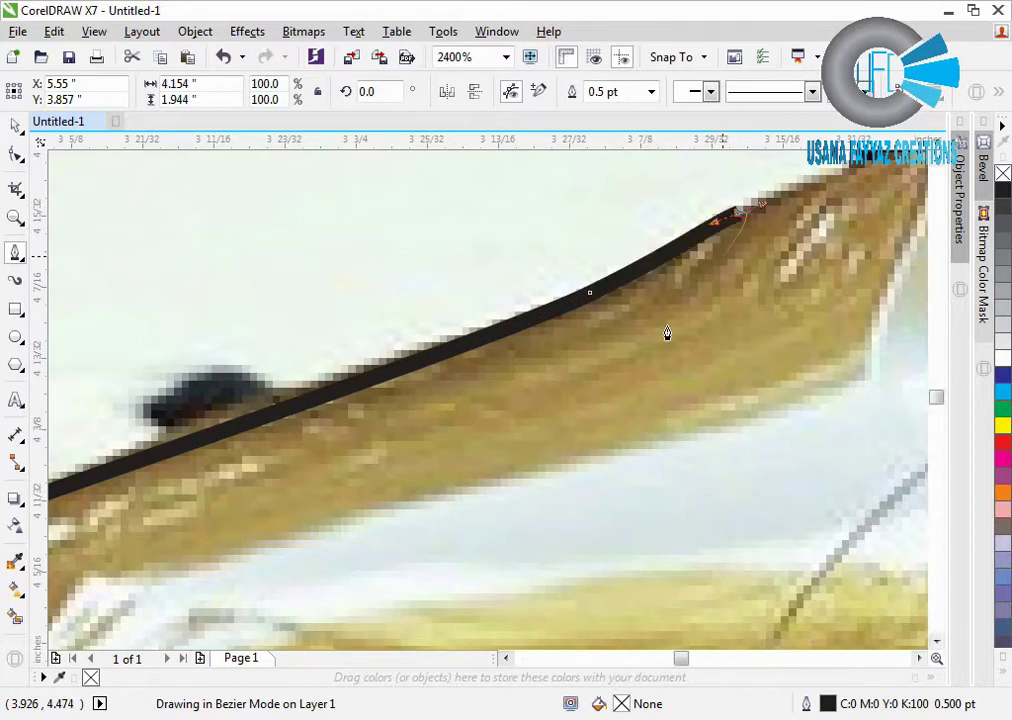
scroll(683, 300, down, 1)
- Lead the path out past the photo's left edge and around the outside of its other corners to the upper left
scroll(745, 253, down, 2)
click(260, 260)
scroll(257, 258, down, 1)
click(226, 600)
scroll(152, 532, down, 1)
click(665, 563)
click(671, 284)
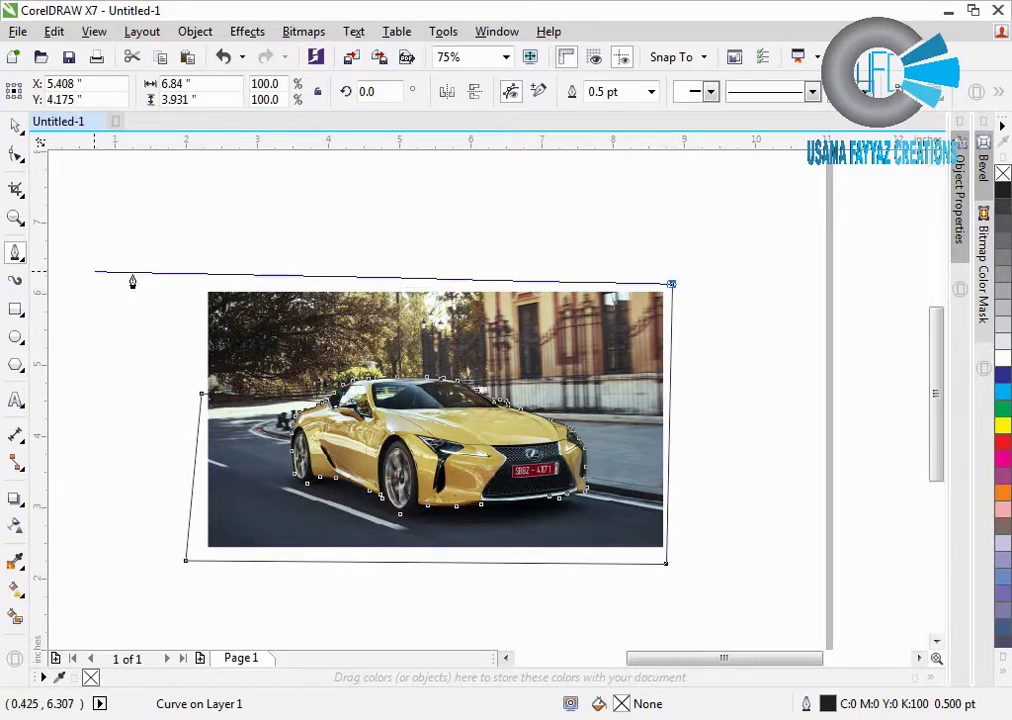
click(187, 283)
- Bring the path down the photo's left side and back to the car, closing it at the starting node
scroll(190, 343, up, 3)
scroll(270, 506, down, 1)
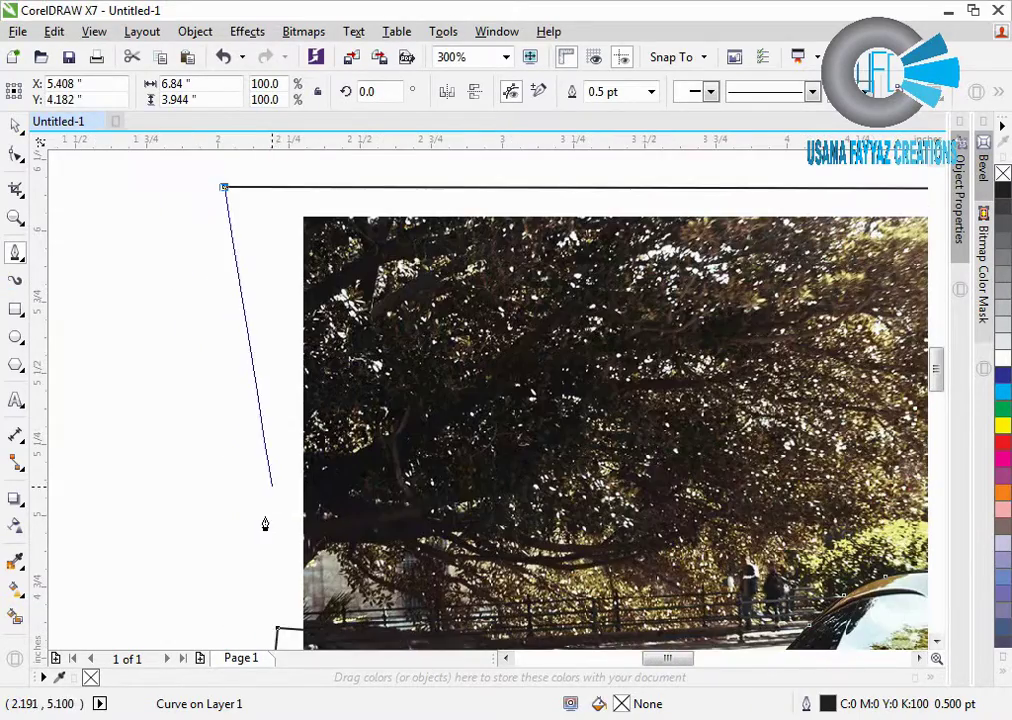
click(278, 631)
scroll(232, 577, down, 1)
scroll(255, 547, down, 1)
scroll(255, 600, up, 3)
scroll(430, 610, down, 1)
scroll(433, 614, up, 2)
click(430, 608)
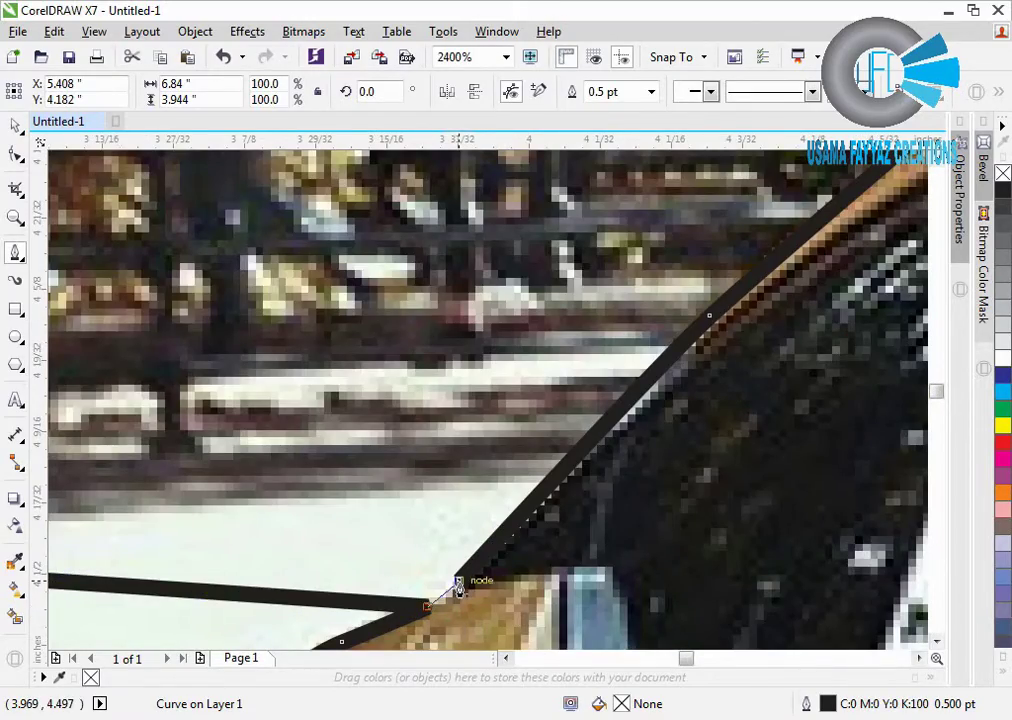
scroll(420, 452, down, 3)
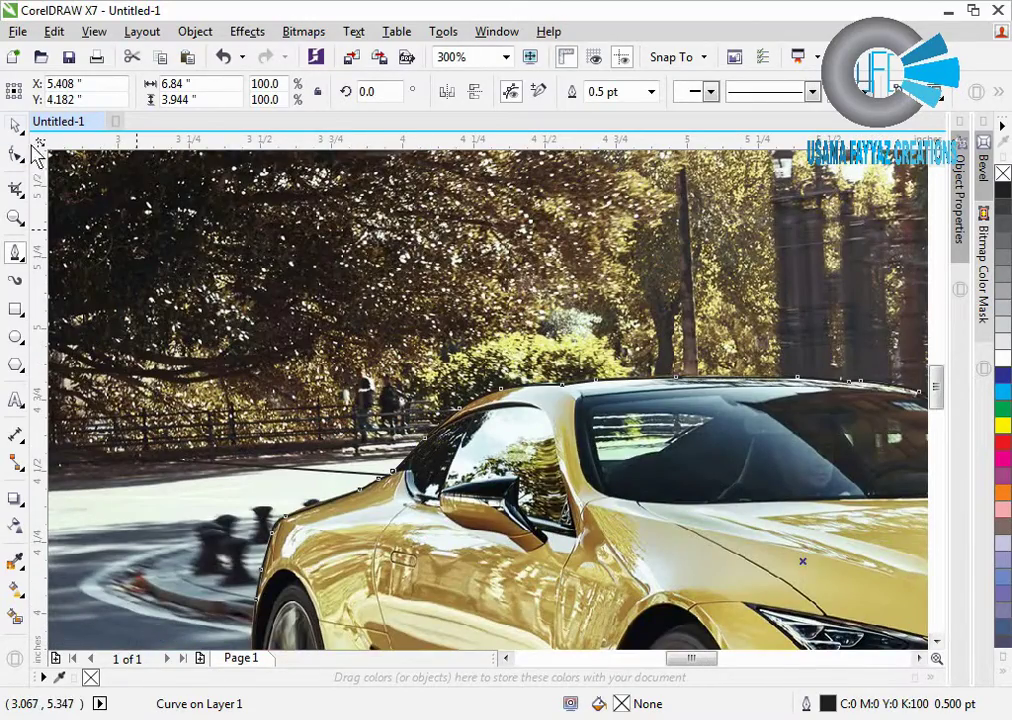
- Select the traced curve and the photo together and trim the photo with the curve
key(space)
scroll(356, 428, down, 4)
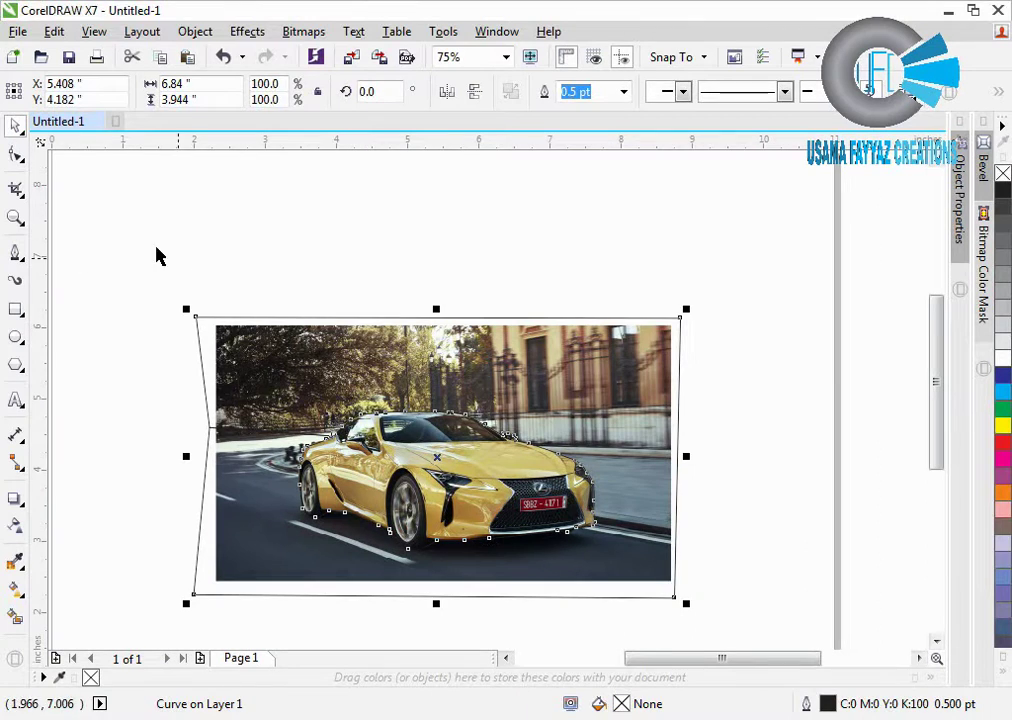
key(ctrl+a)
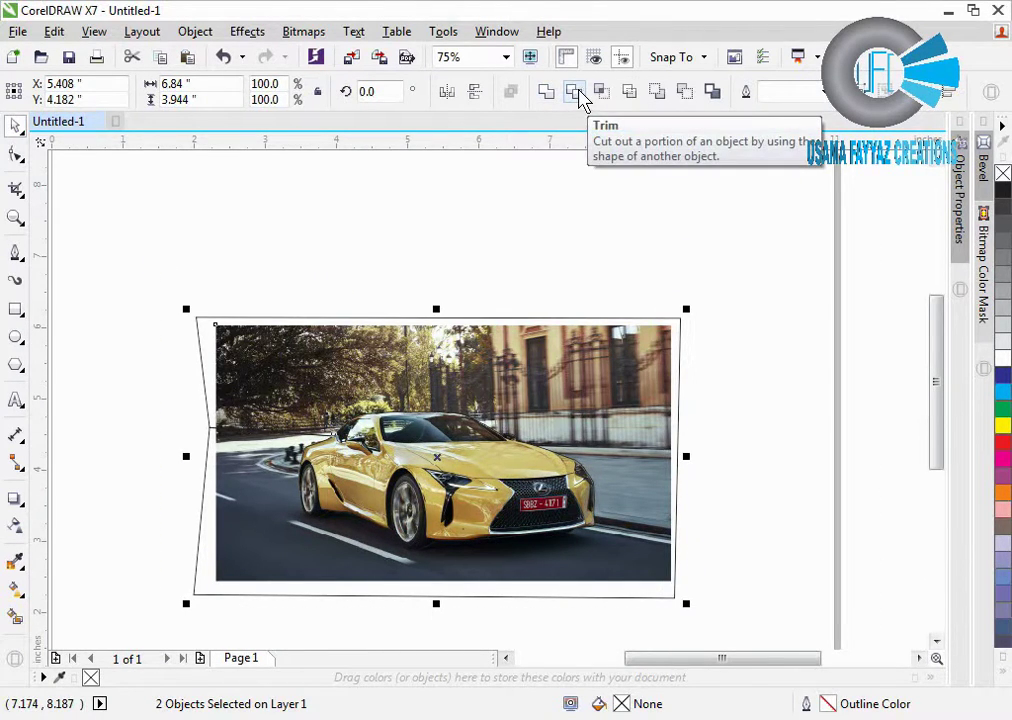
click(578, 93)
click(535, 402)
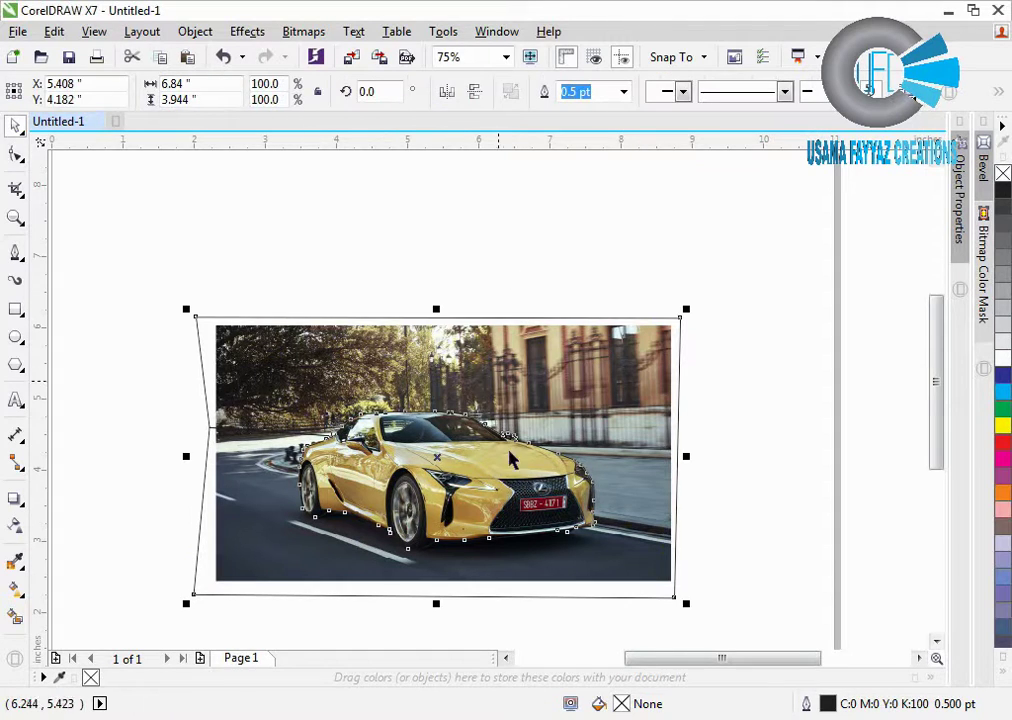
key(ctrl+a)
click(578, 93)
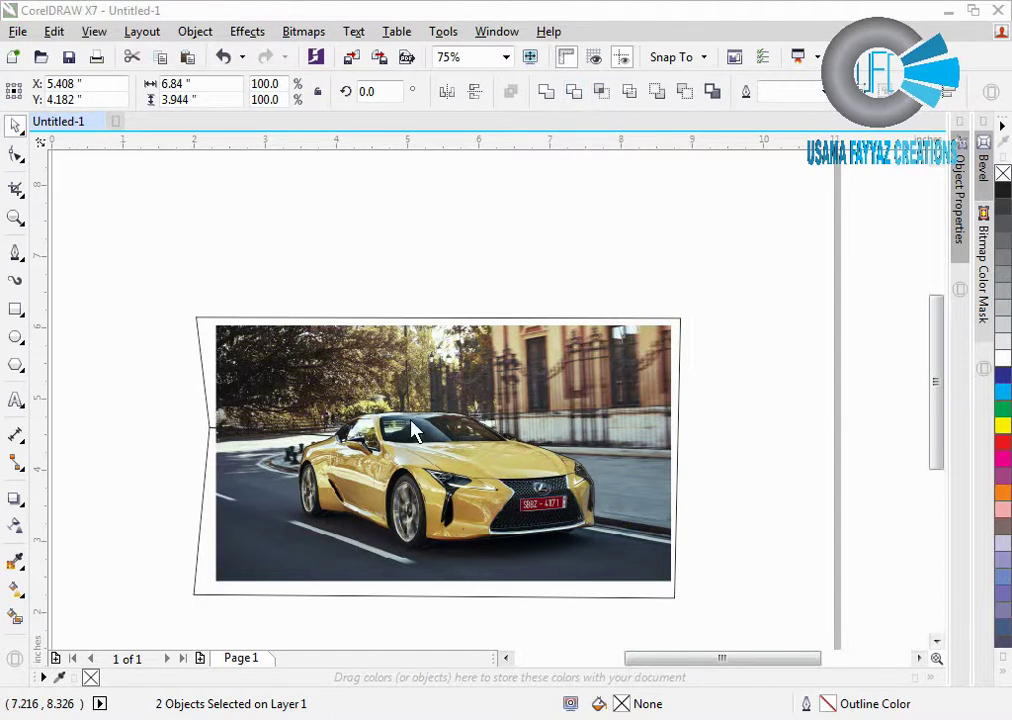
- Shift the traced curve's node at the base of the rear window about 0.004 inch upward, apart from the overlapping node
click(537, 401)
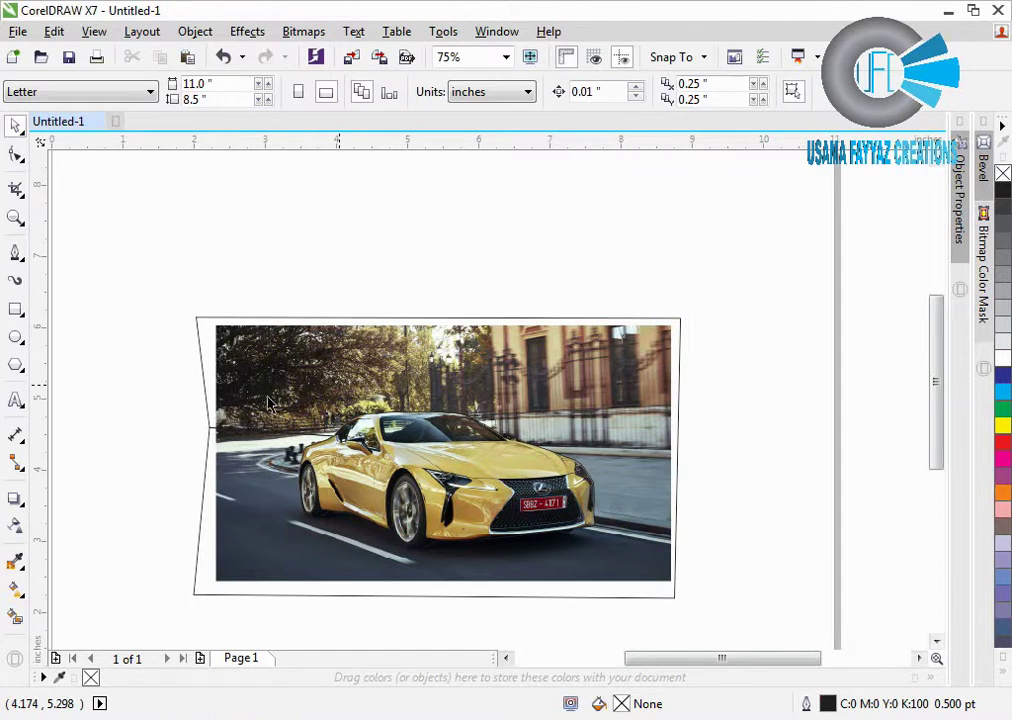
click(200, 378)
scroll(215, 430, up, 3)
scroll(733, 460, up, 5)
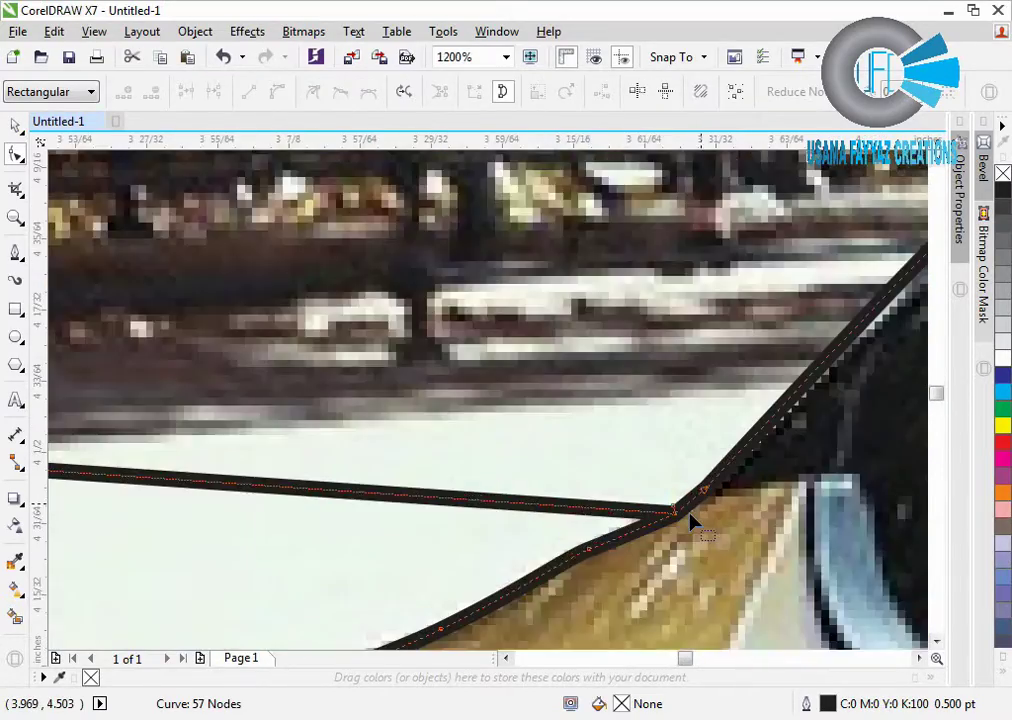
drag(620, 519, 626, 487)
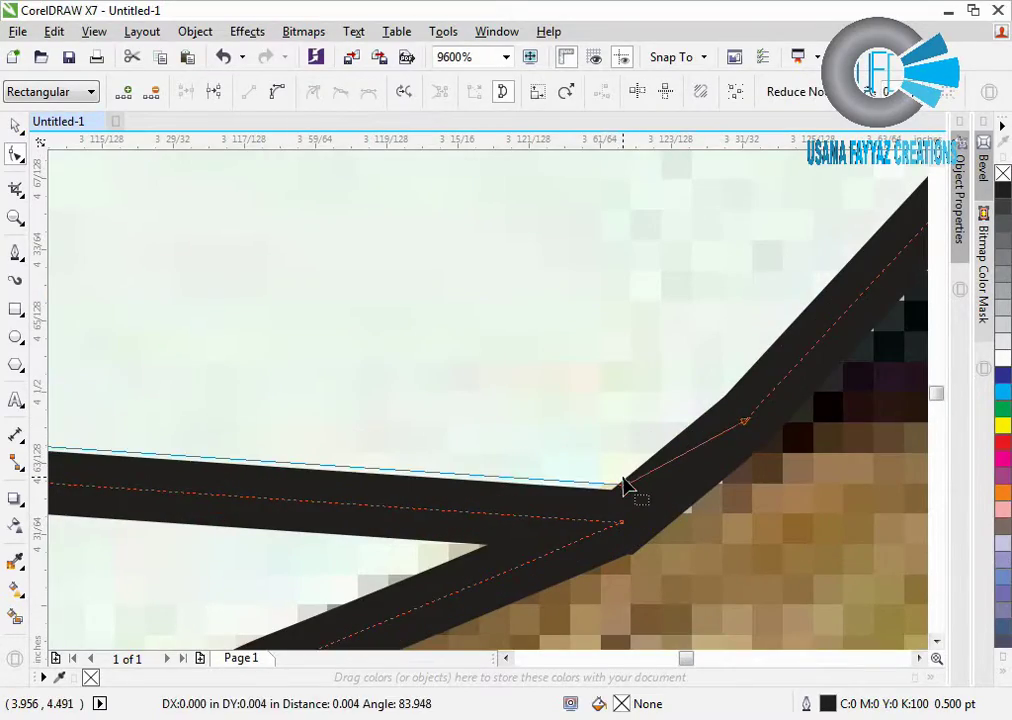
scroll(578, 413, down, 5)
key(space)
scroll(558, 388, down, 2)
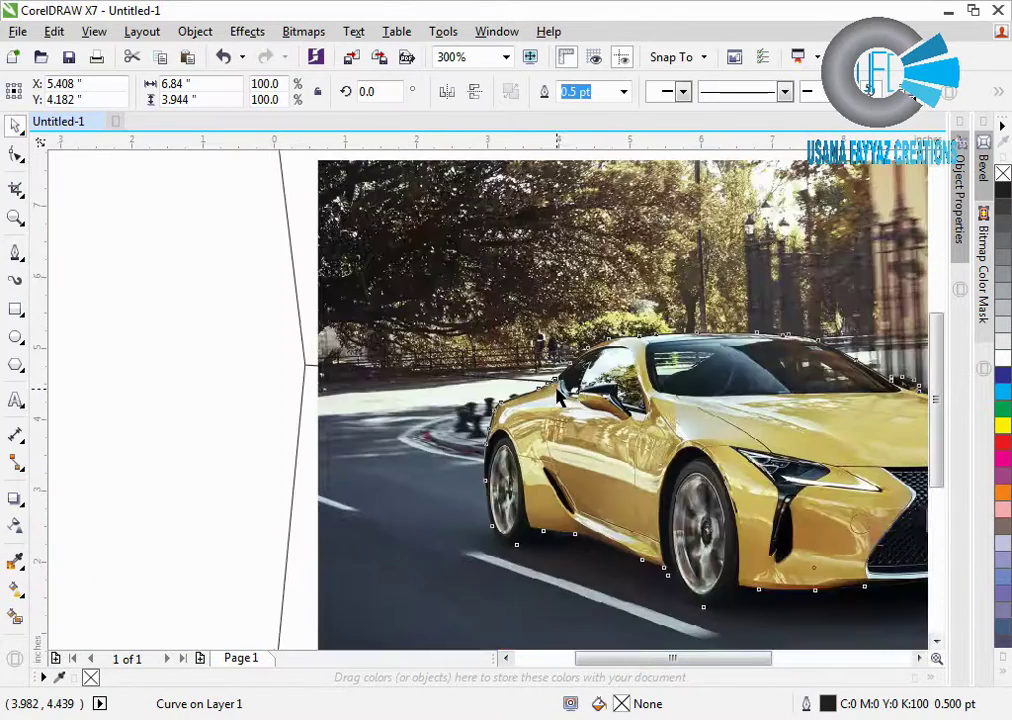
- Select the adjusted curve together with the photo and trim away the background around the car
click(340, 256)
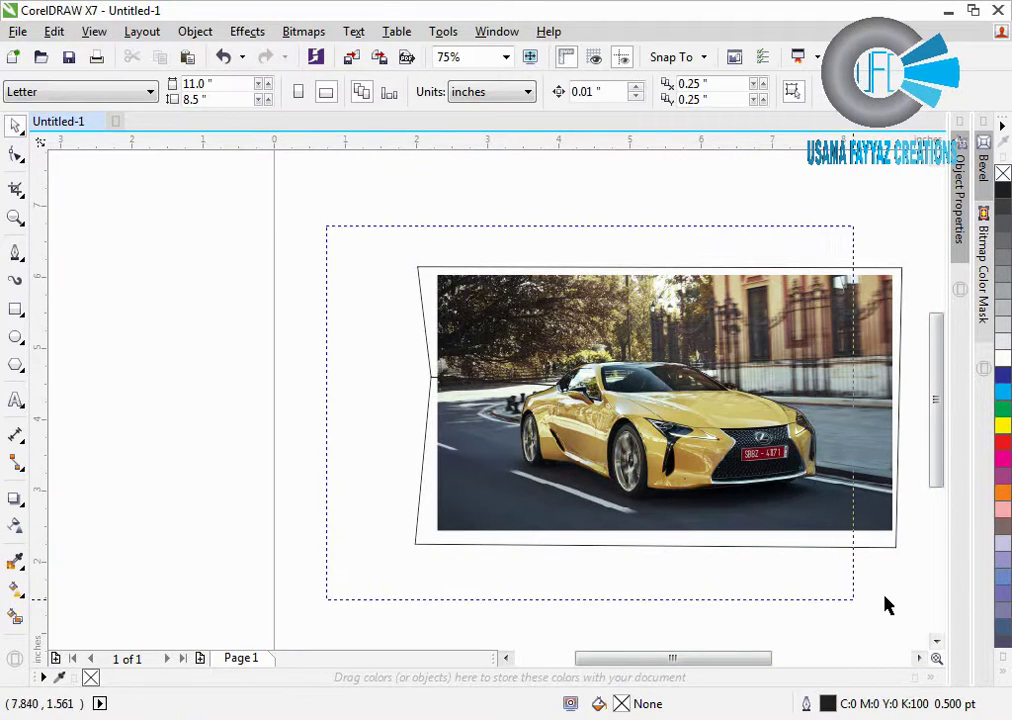
drag(909, 577, 909, 577)
click(573, 93)
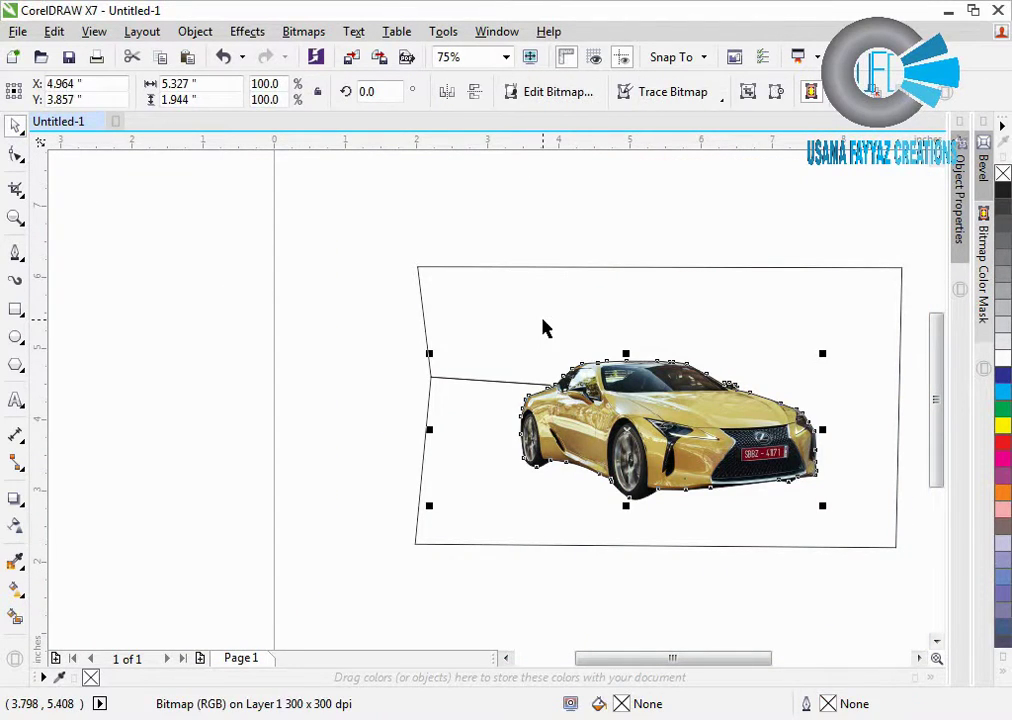
- Select the leftover trimming curve around the car and delete it from the page
click(543, 321)
scroll(312, 293, down, 1)
click(310, 328)
click(476, 310)
drag(477, 300, 215, 311)
key(Delete)
scroll(430, 345, up, 2)
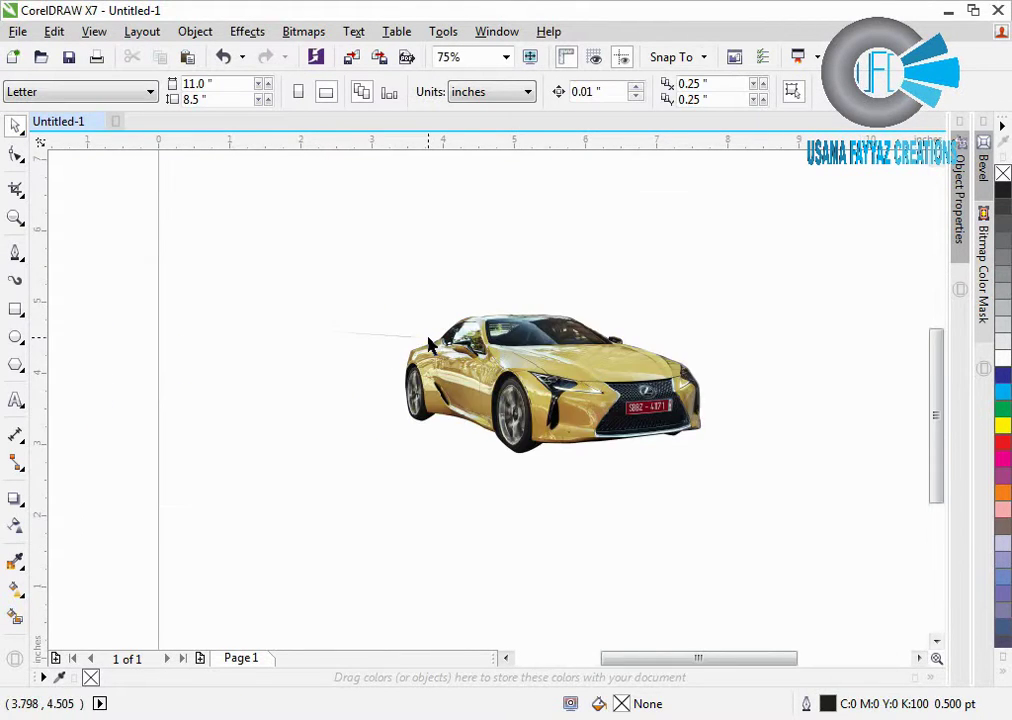
- Delete the stray nodes of the thin leftover sliver extending from the car bitmap's rear window
click(330, 322)
scroll(100, 345, up, 3)
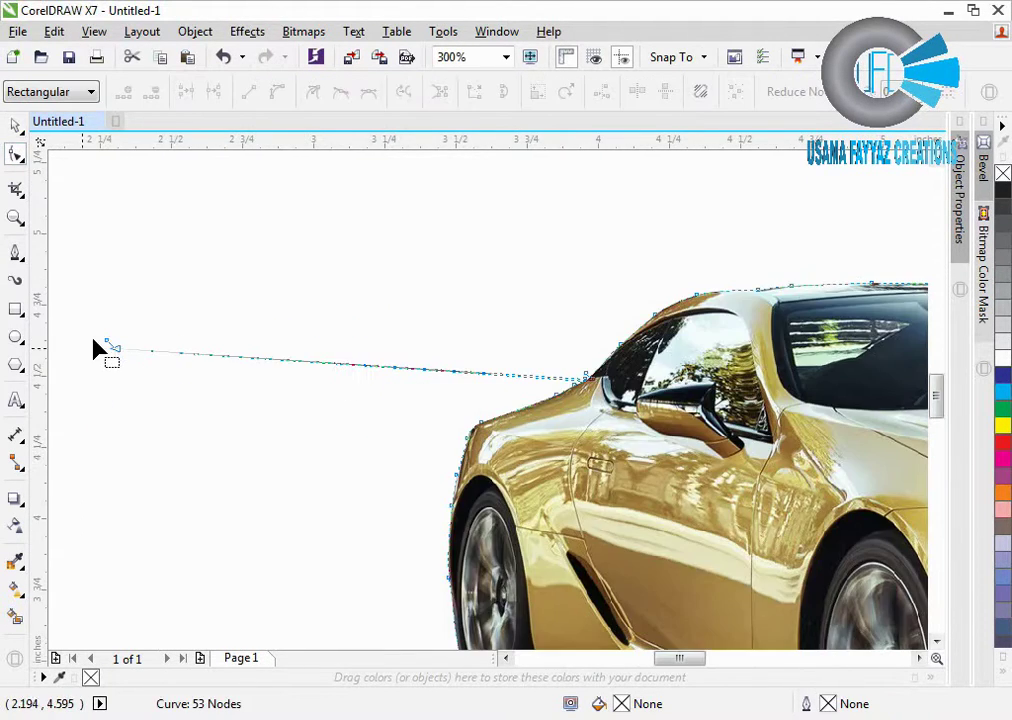
drag(176, 410, 176, 411)
key(Delete)
key(Delete)
scroll(176, 397, down, 3)
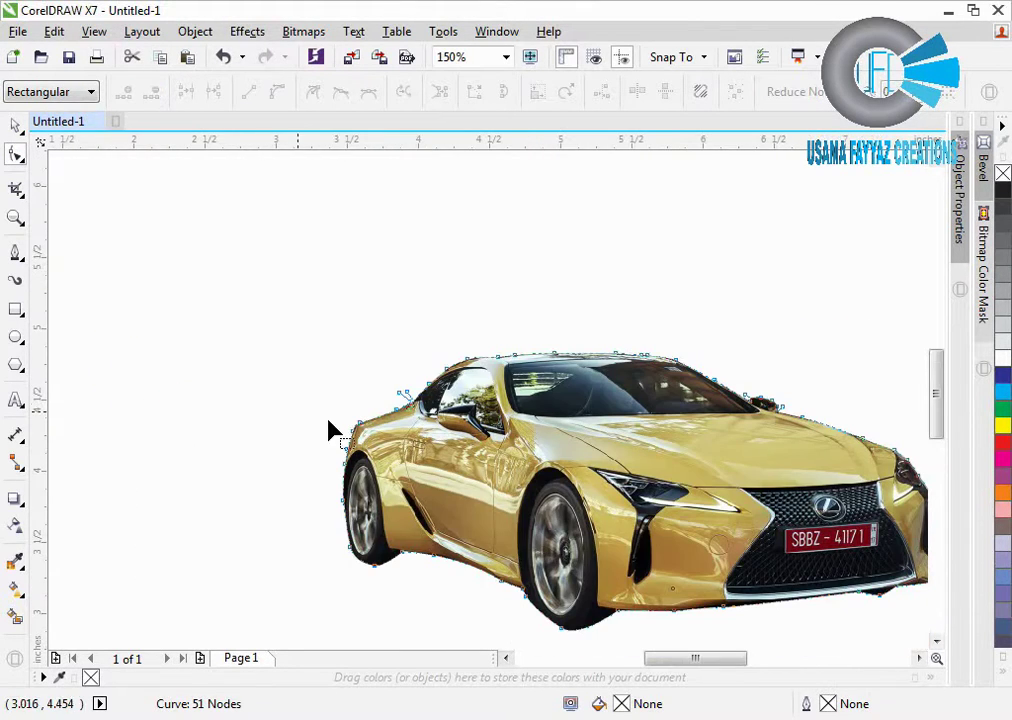
key(space)
click(312, 351)
scroll(309, 351, down, 1)
scroll(495, 412, up, 1)
scroll(489, 440, down, 1)
scroll(243, 485, down, 1)
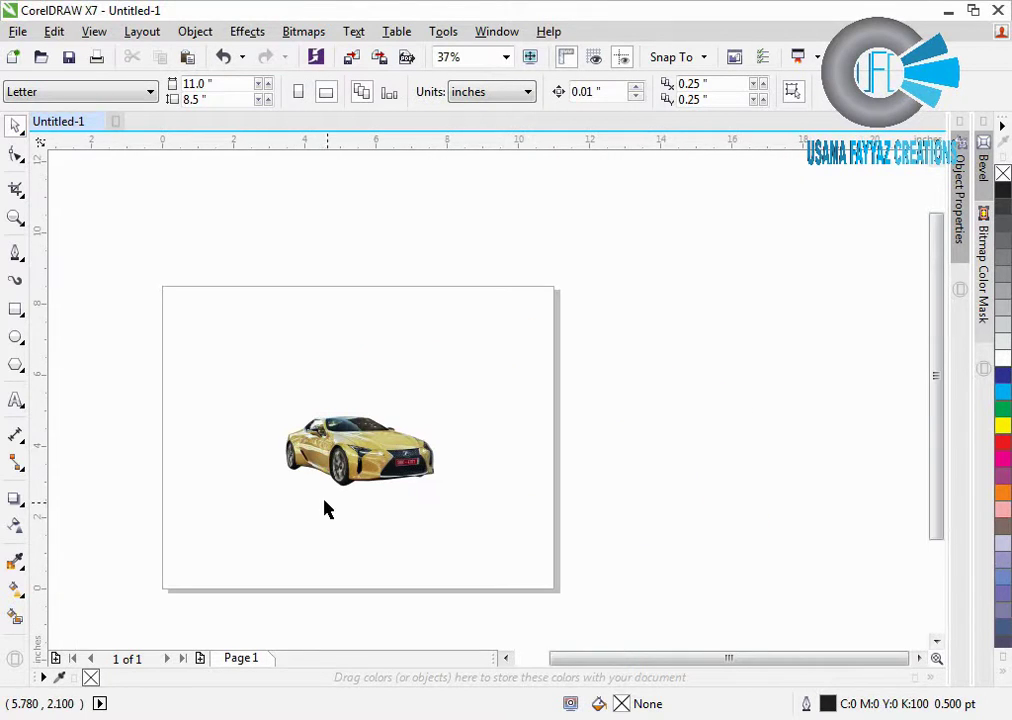
scroll(325, 508, up, 1)
- Add the artistic text "BACKGROUND REMOVED ........ OK!!!!" above the car
click(191, 318)
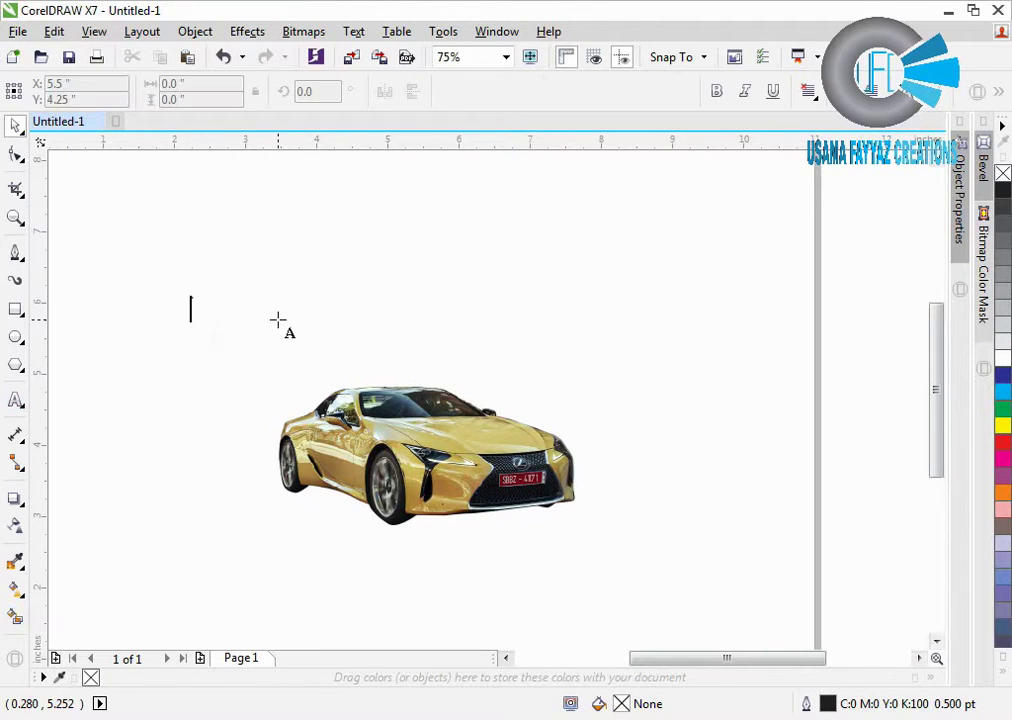
text(BACKGROUND REMOVED ........ OK!!!!)
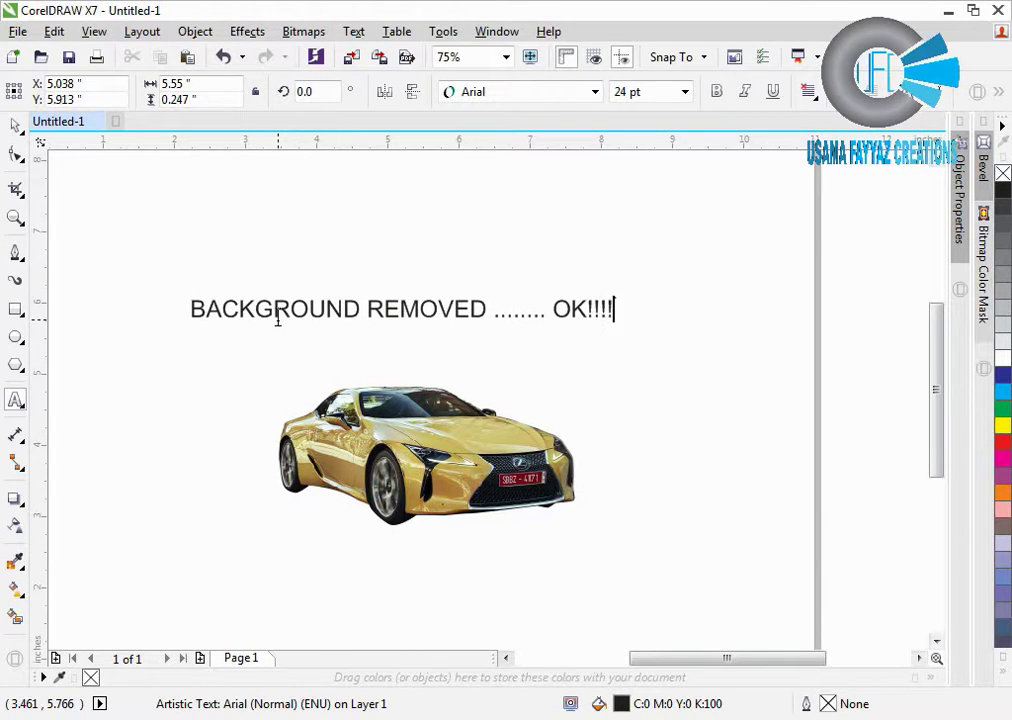
- Place the imported sunset landscape 0[1]_Old1.jpg about 5.7 by 3.2 inches over the car and send it behind the car
drag(233, 312, 636, 541)
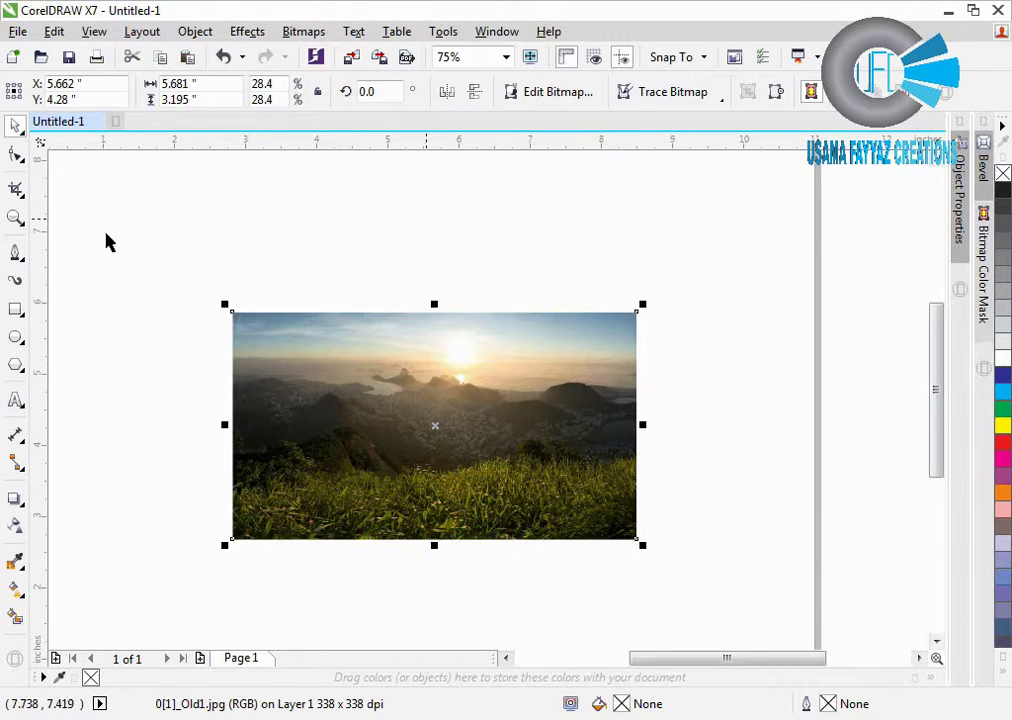
right_click(343, 346)
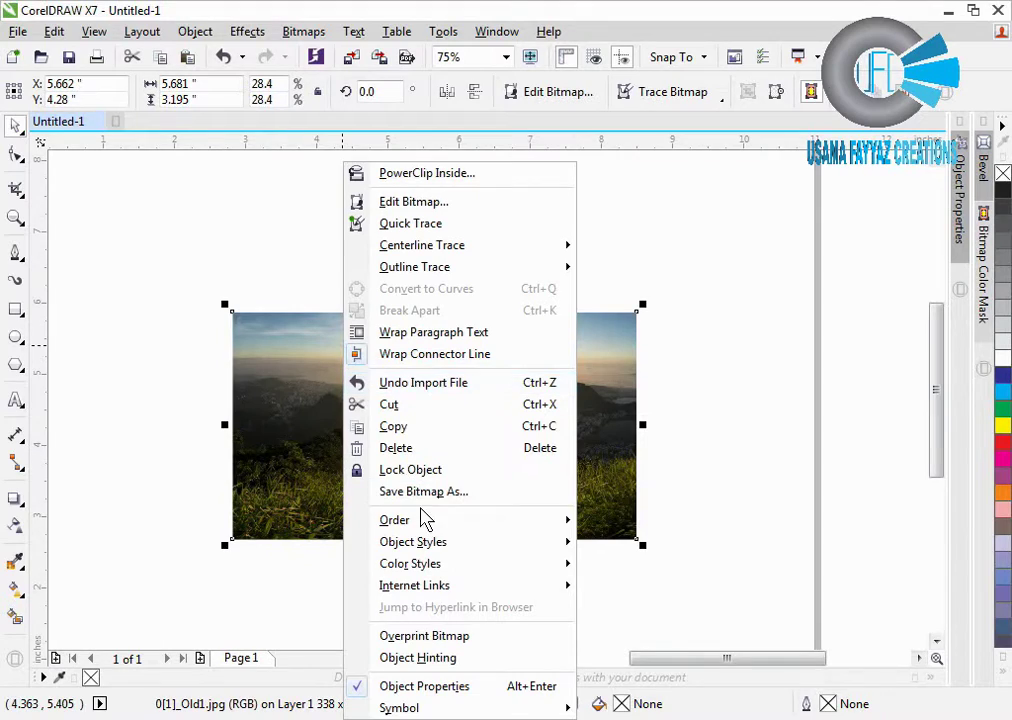
mouse_move(540, 522)
click(621, 536)
- Mirror the car horizontally and move it to the lower right part of the landscape photo
click(418, 451)
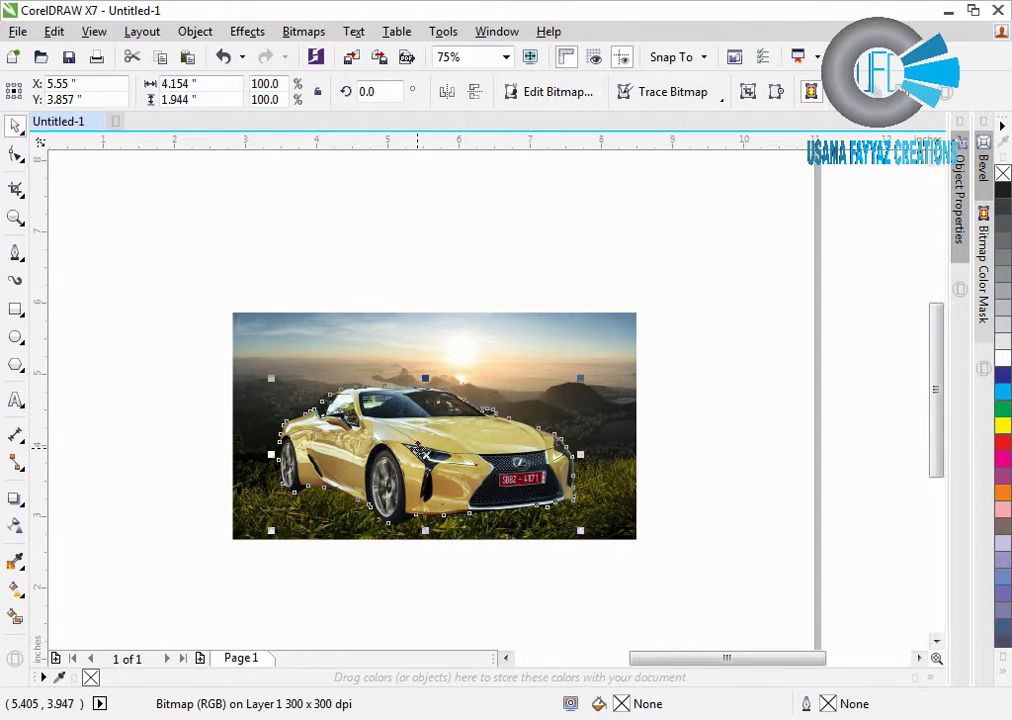
scroll(418, 451, up, 1)
drag(421, 448, 541, 467)
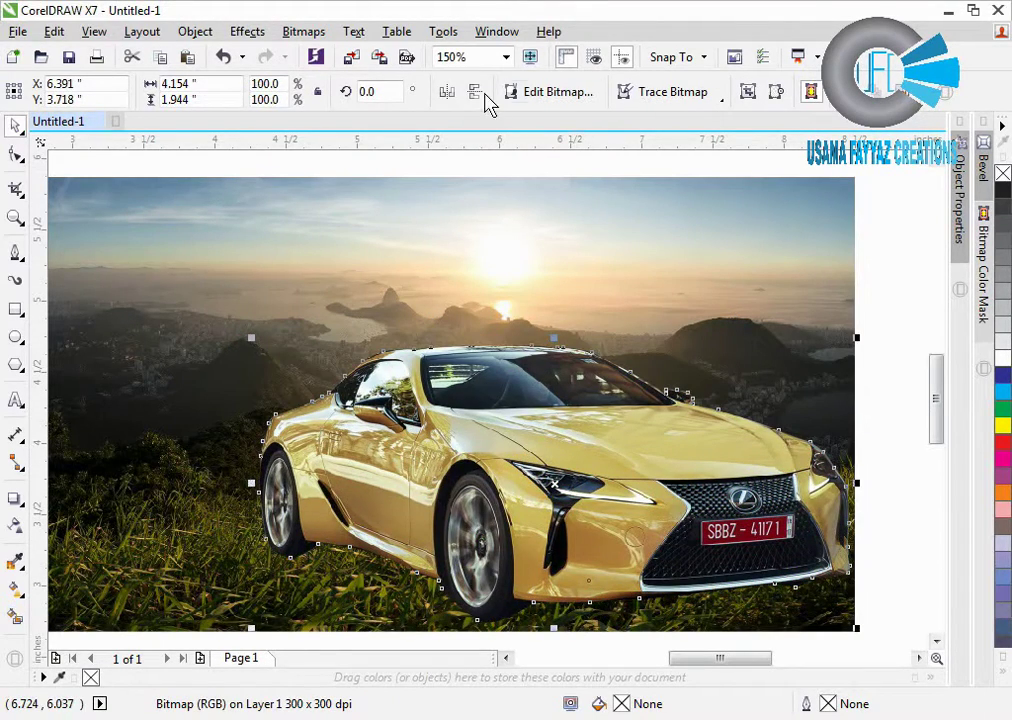
key(ctrl+m)
drag(725, 456, 736, 463)
scroll(446, 389, down, 1)
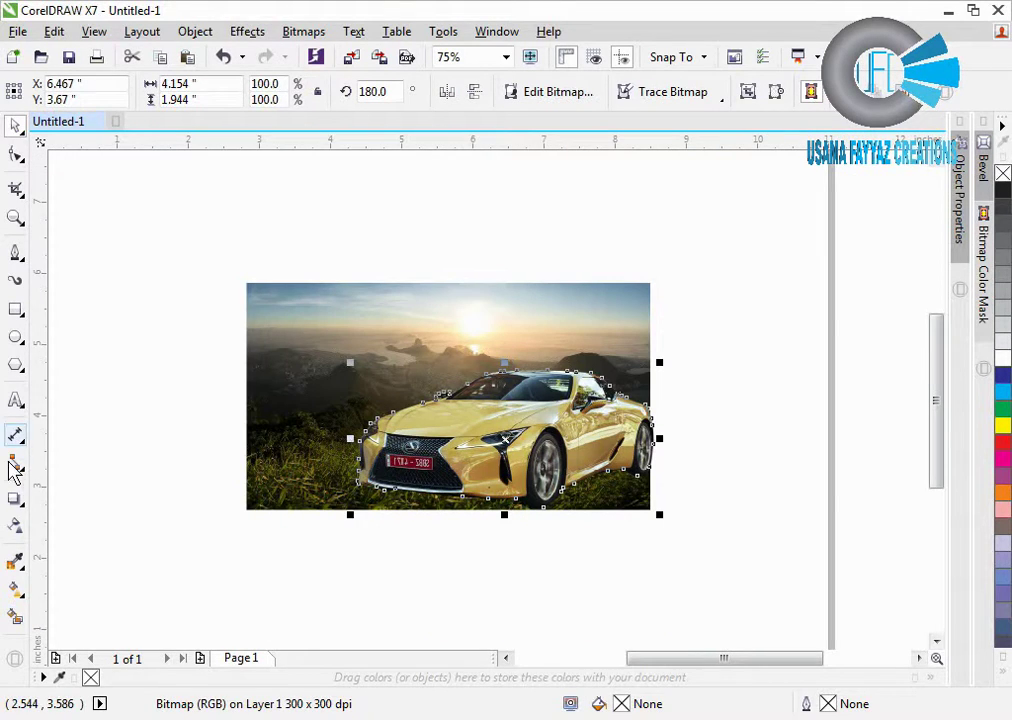
- Add a drop shadow to the car, offset -0.242 and -0.119 inches toward the lower left, with opacity 89
click(15, 498)
drag(375, 488, 361, 508)
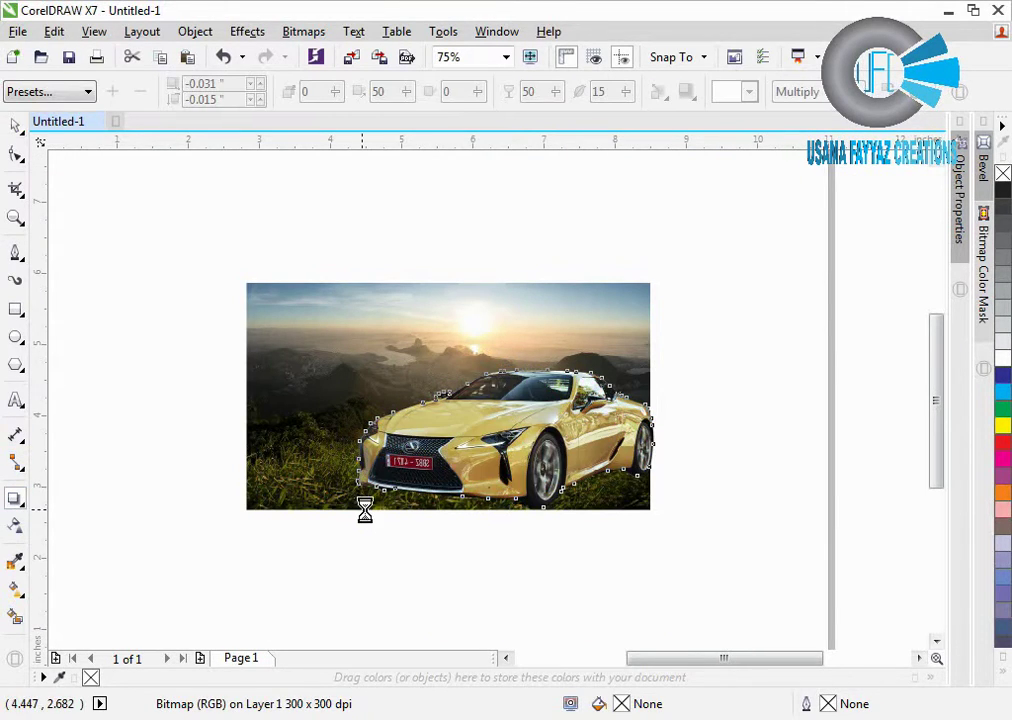
scroll(422, 443, up, 1)
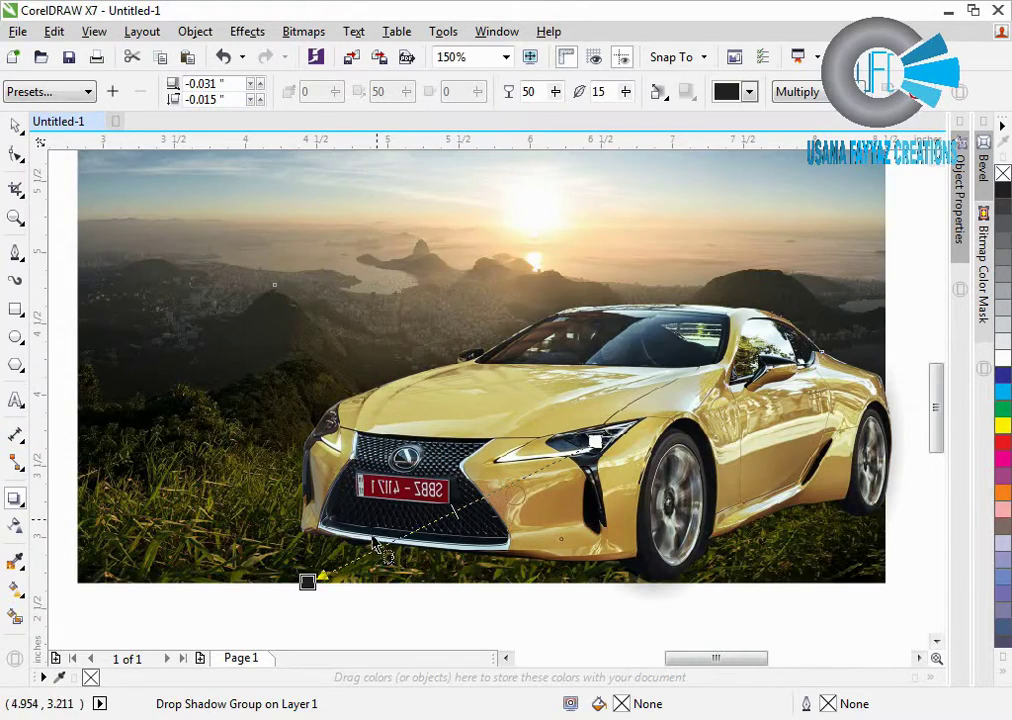
scroll(373, 541, up, 1)
scroll(340, 570, down, 1)
drag(304, 562, 213, 636)
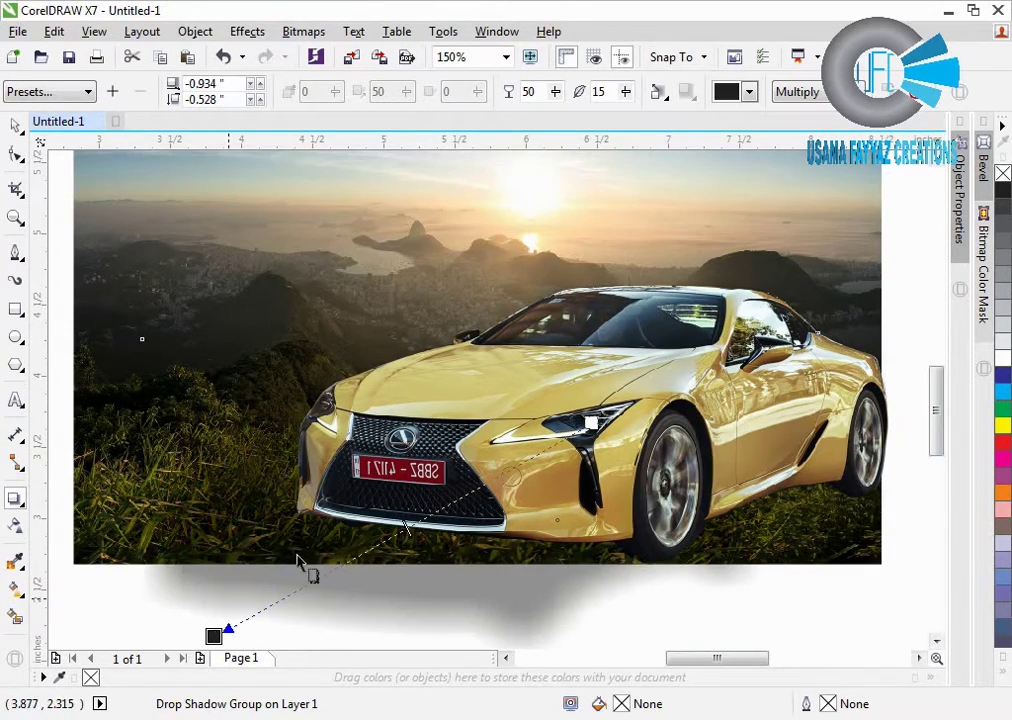
drag(273, 622, 274, 578)
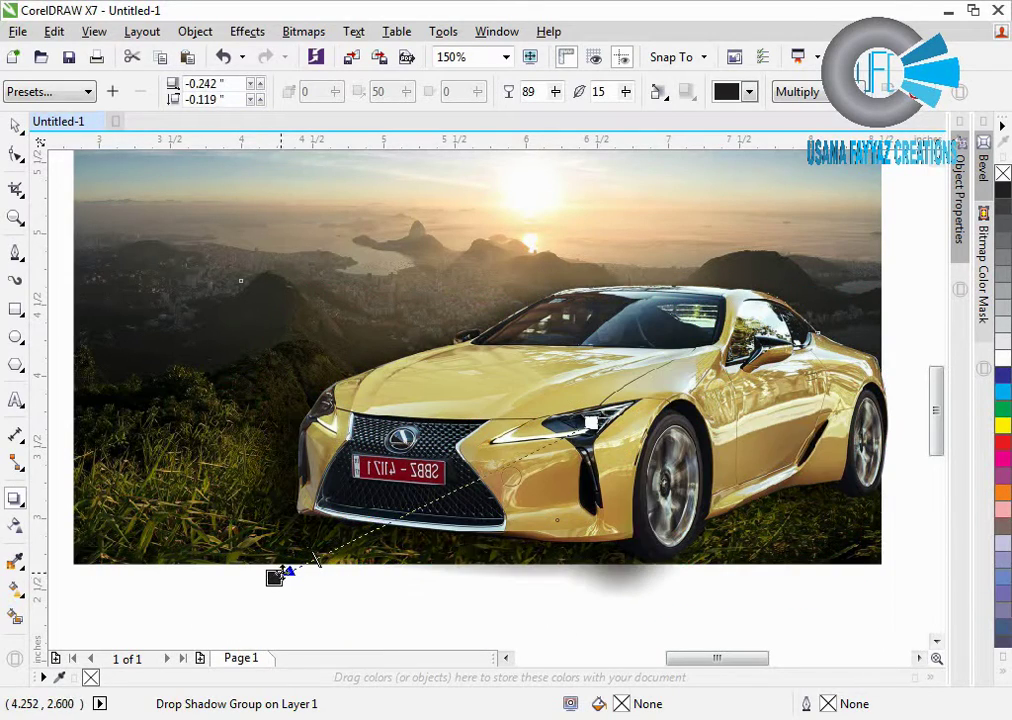
key(space)
scroll(304, 510, down, 1)
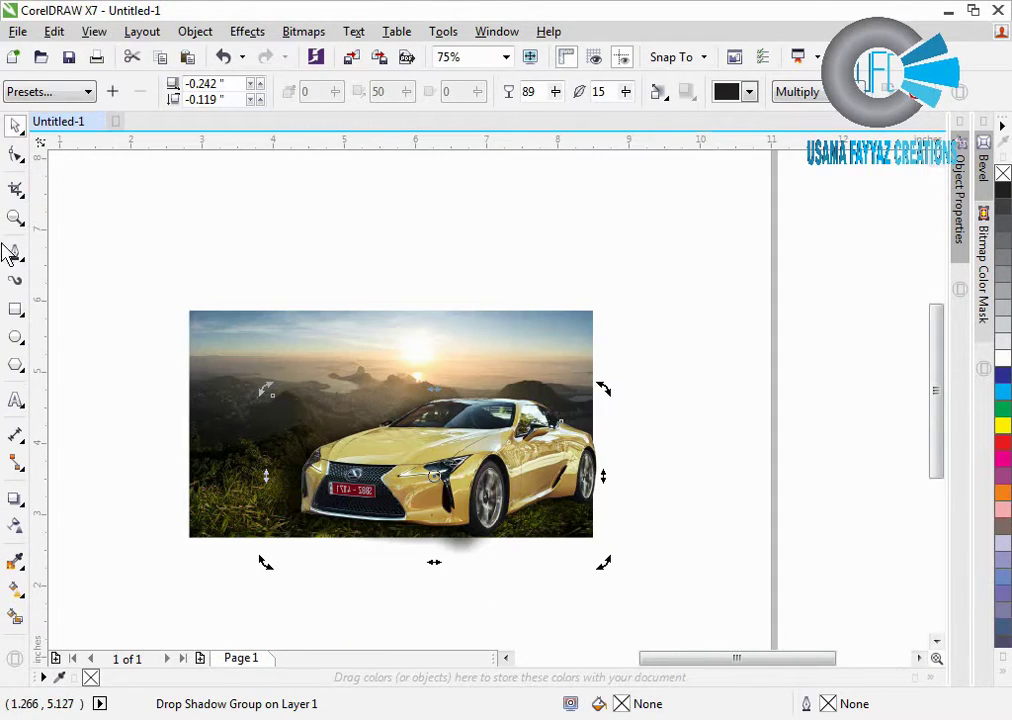
- Draw a 5.681 by 3.195 inch rectangle matching the landscape photo's outline
click(232, 328)
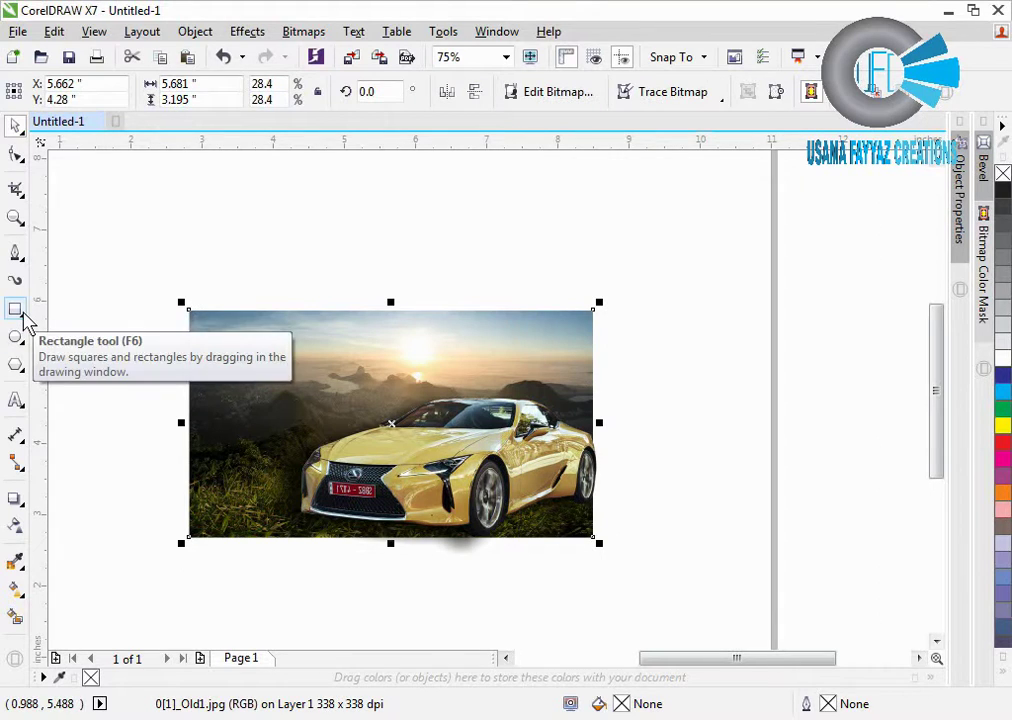
click(411, 446)
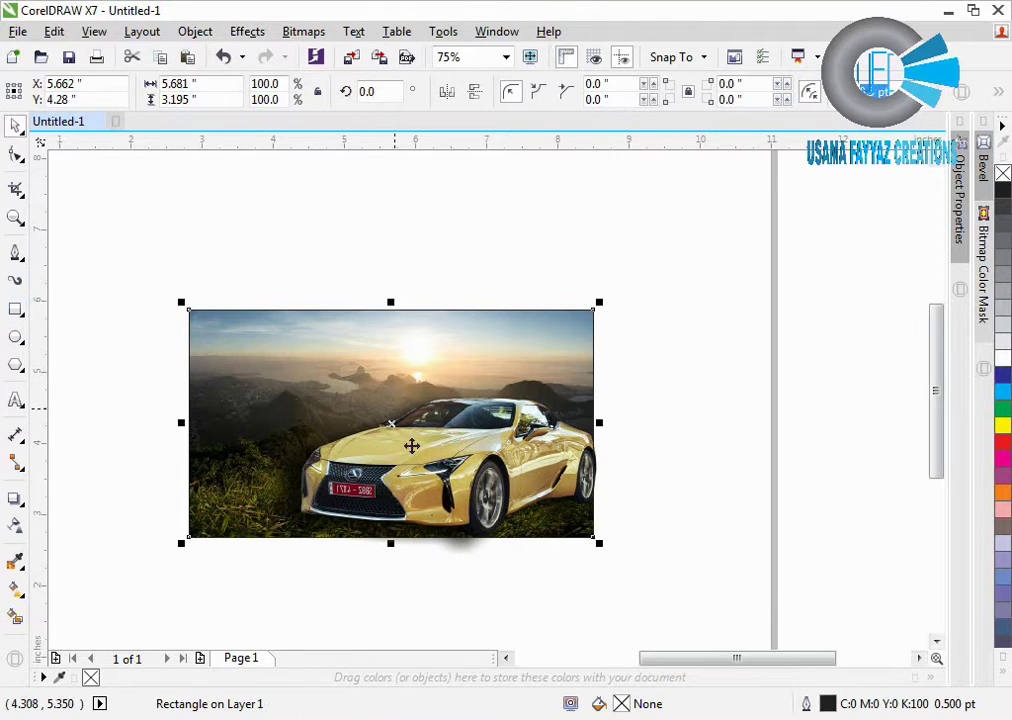
- Copy the car with its drop shadow to the clipboard and remove it from the page
click(459, 550)
right_click(459, 548)
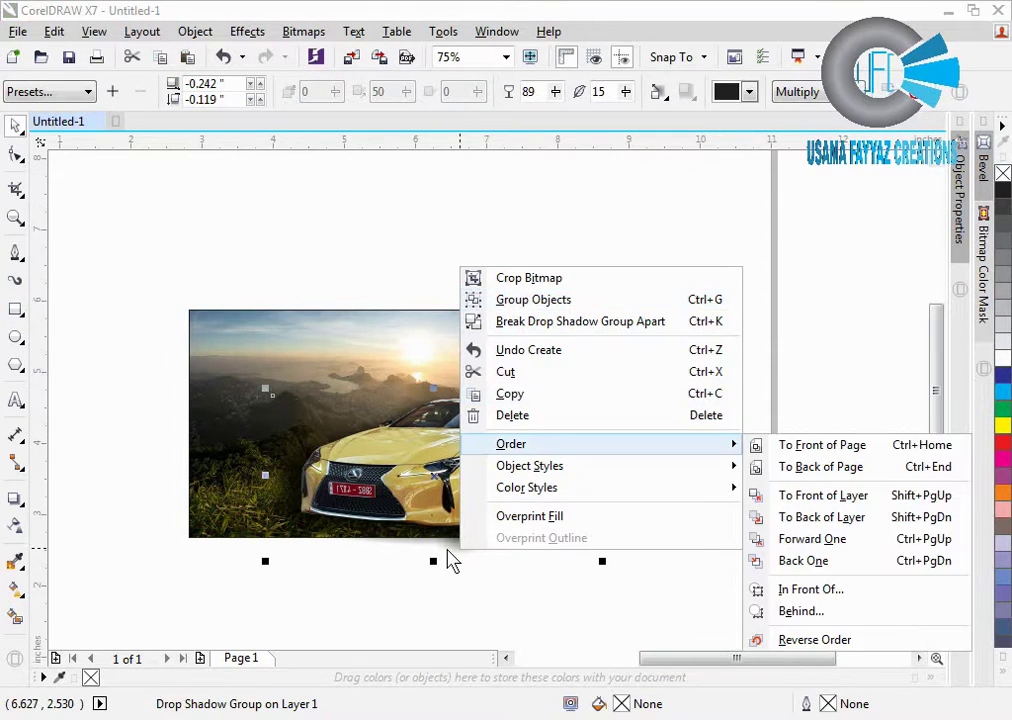
click(448, 550)
right_click(447, 549)
click(500, 394)
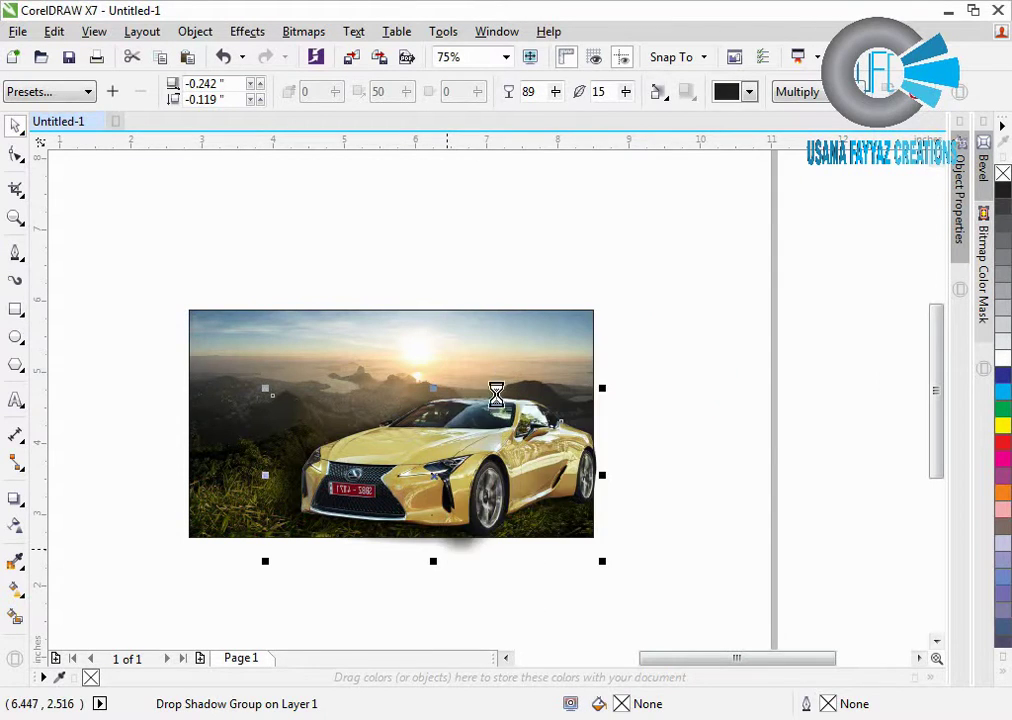
- Remove the rectangle lying over the landscape photo
click(477, 372)
right_click(479, 378)
mouse_move(550, 244)
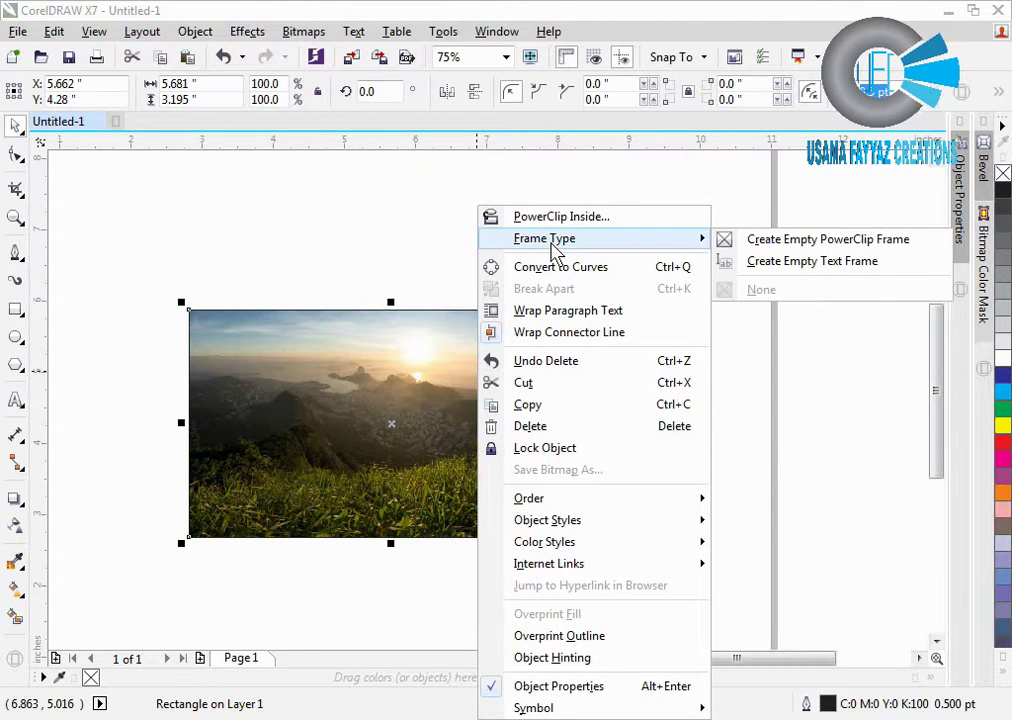
click(422, 366)
key(Escape)
- Draw a rectangle over the whole landscape photo, 5.681 by 3.195 inches, and make it an empty PowerClip frame
click(15, 309)
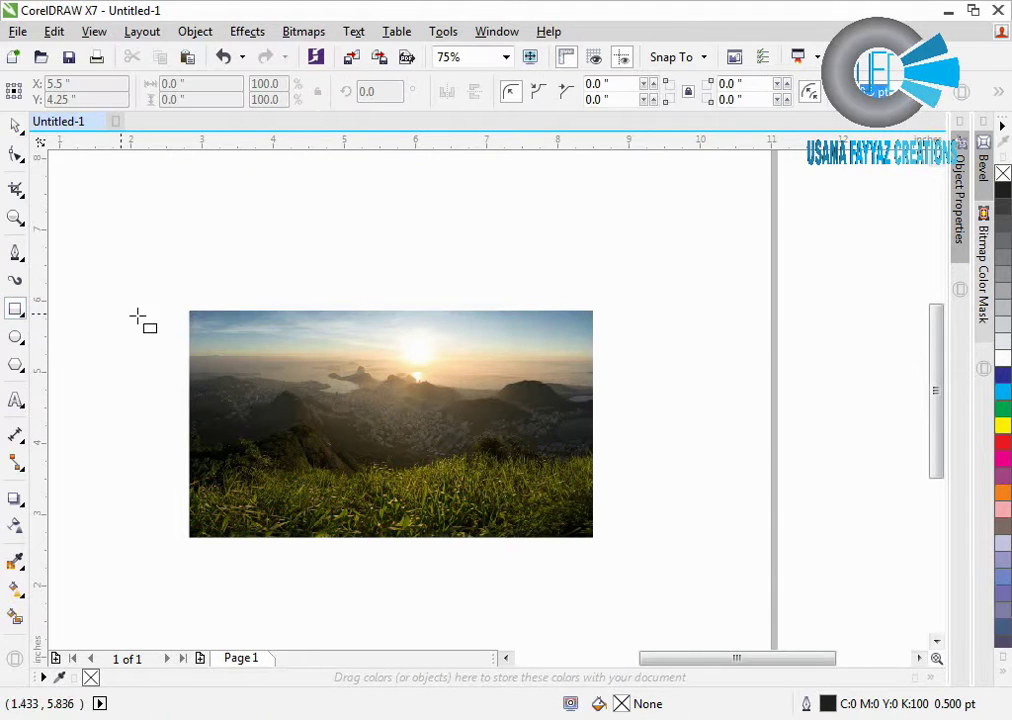
mouse_move(187, 310)
mouse_down()
mouse_move(531, 482)
mouse_move(593, 537)
mouse_up()
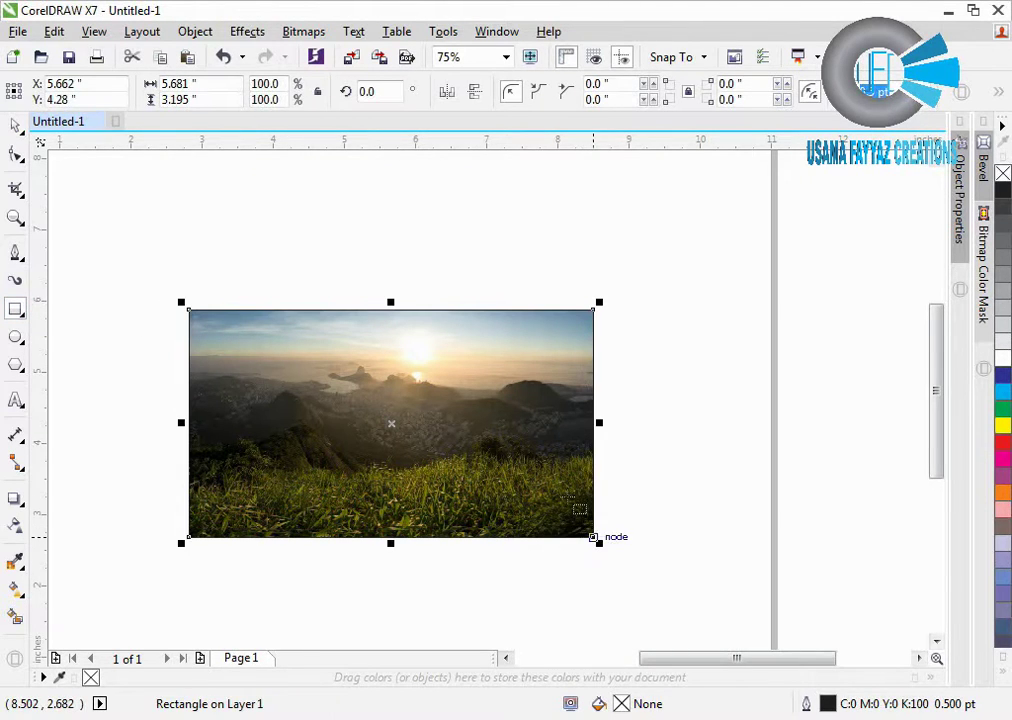
right_click(319, 357)
mouse_move(524, 252)
click(565, 242)
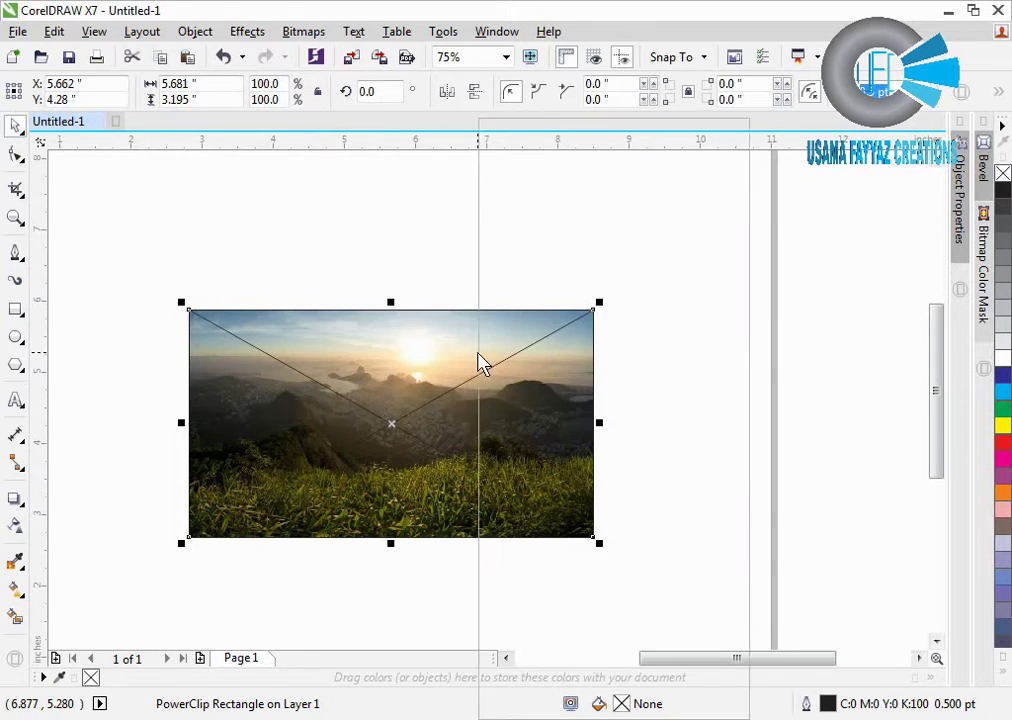
- Paste the car with its shadow into the PowerClip frame's contents and finish editing the frame
key(Escape)
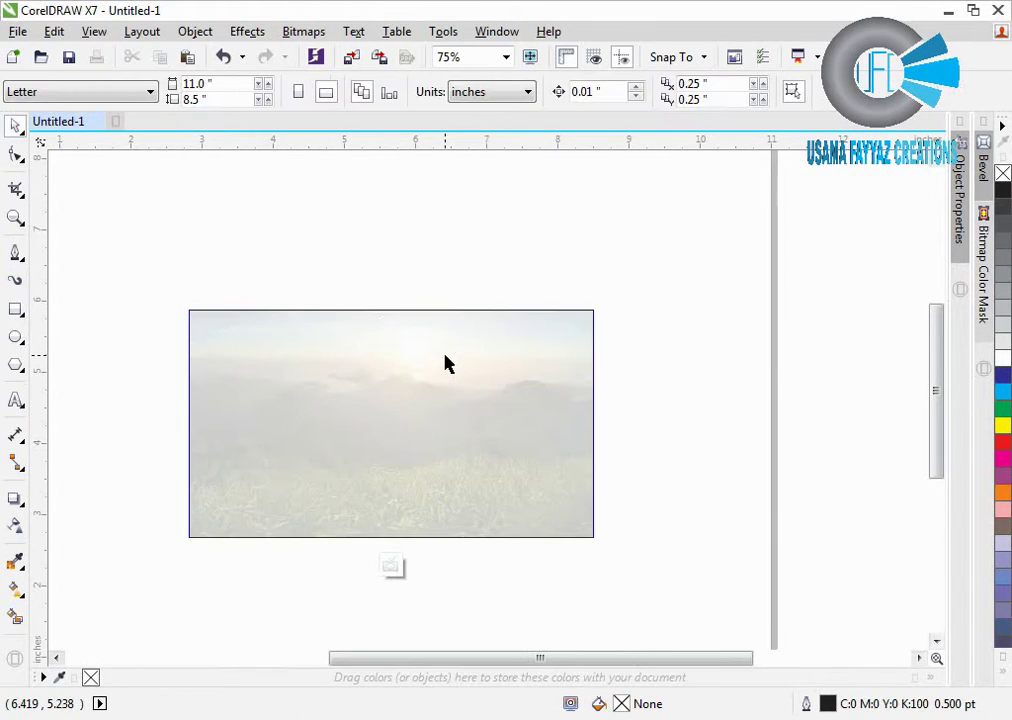
right_click(304, 243)
click(352, 369)
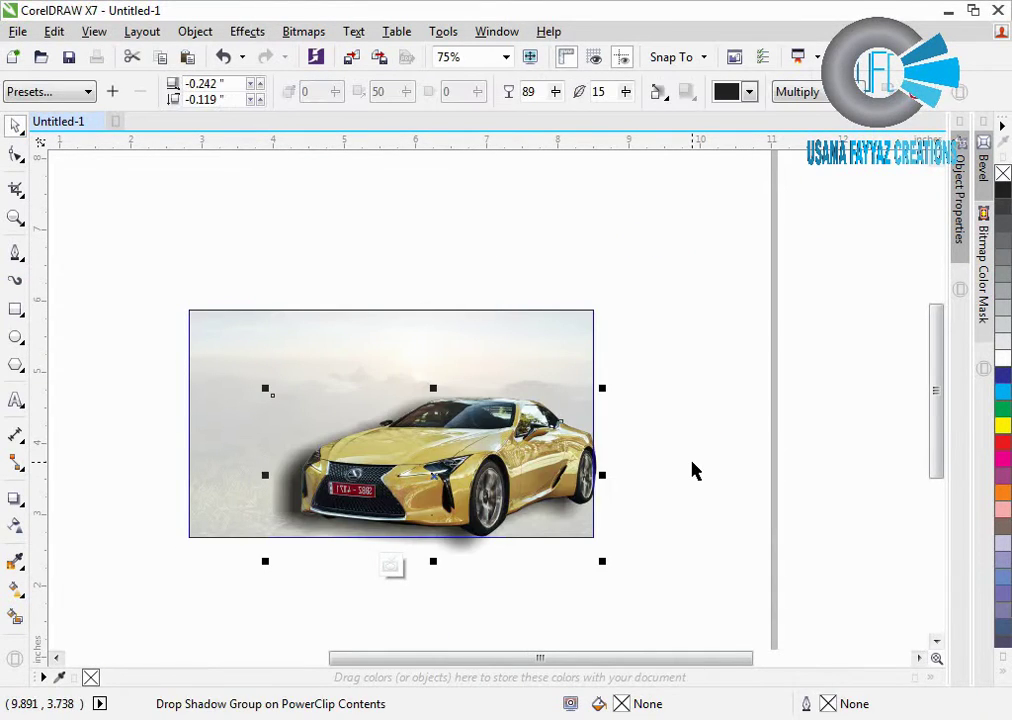
ctrl+click(691, 463)
click(690, 458)
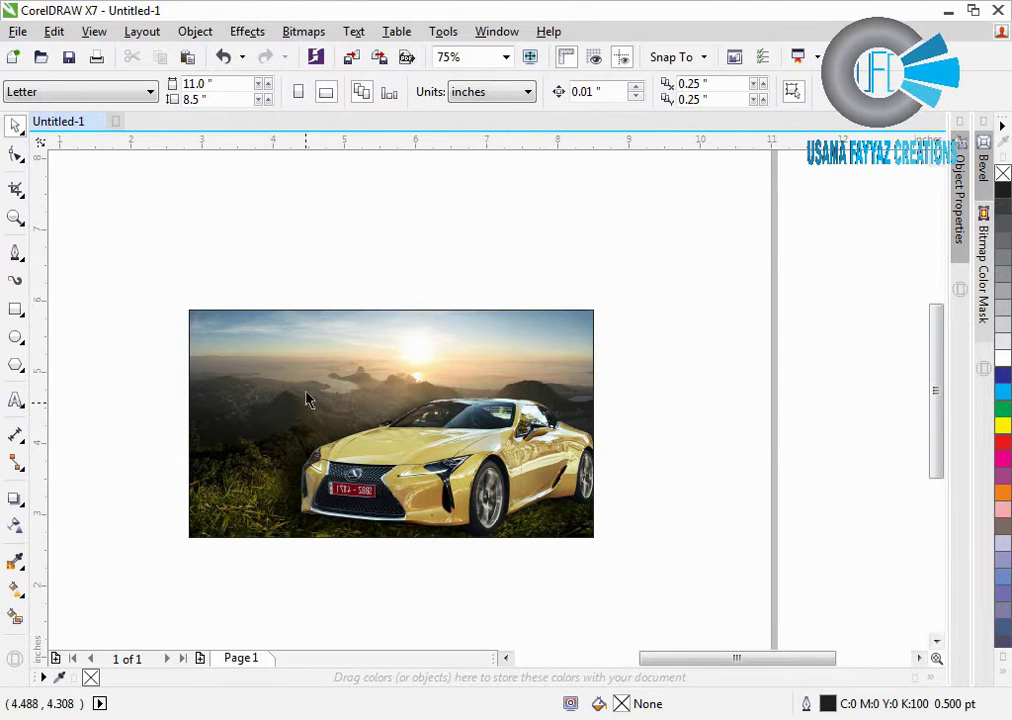
- Remove the outline from the PowerClip rectangle and deselect it
click(378, 366)
scroll(380, 366, up, 3)
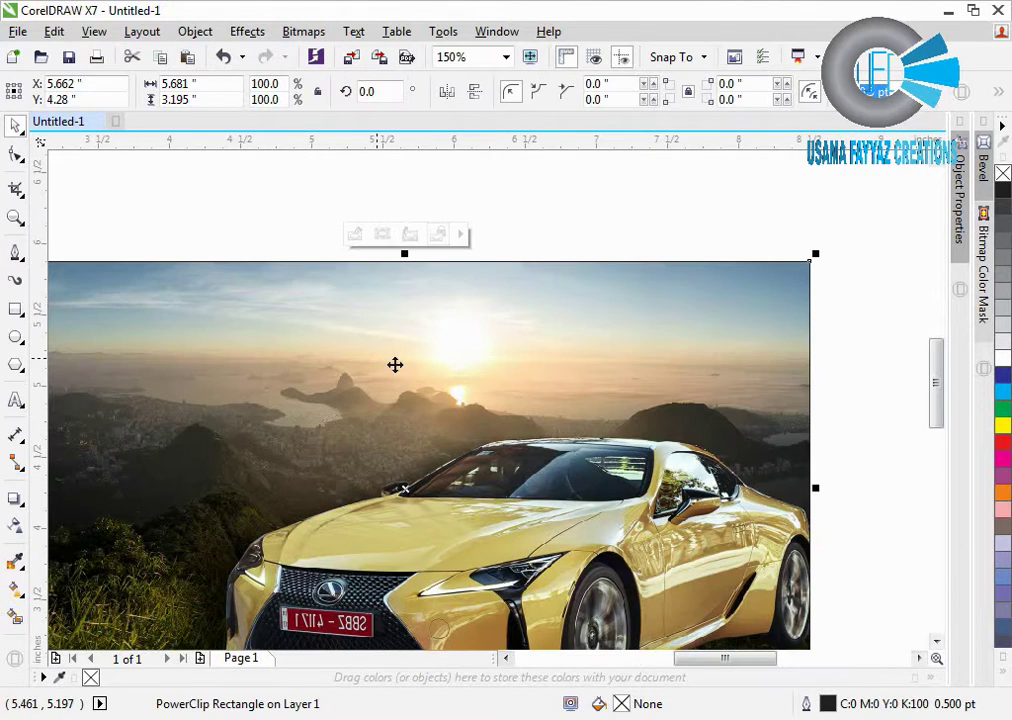
right_click(1004, 173)
click(751, 246)
scroll(749, 252, down, 1)
scroll(718, 400, up, 1)
scroll(645, 415, down, 1)
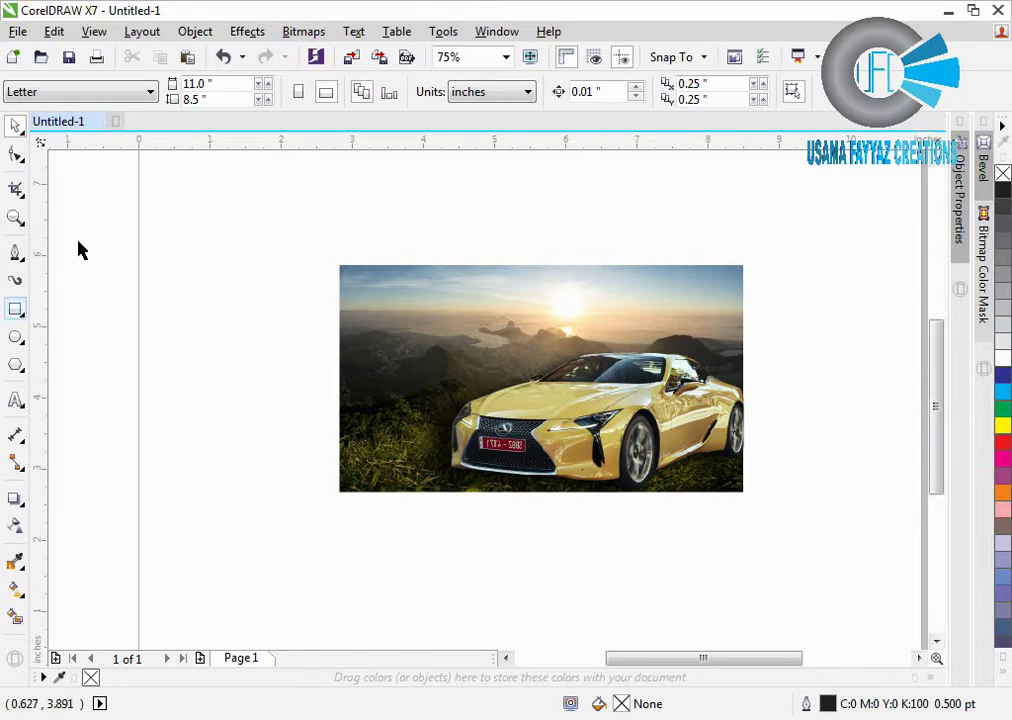
- Export the car composite to the Desktop as a PNG file named BACKGRONED, keeping the offered PNG settings
click(18, 31)
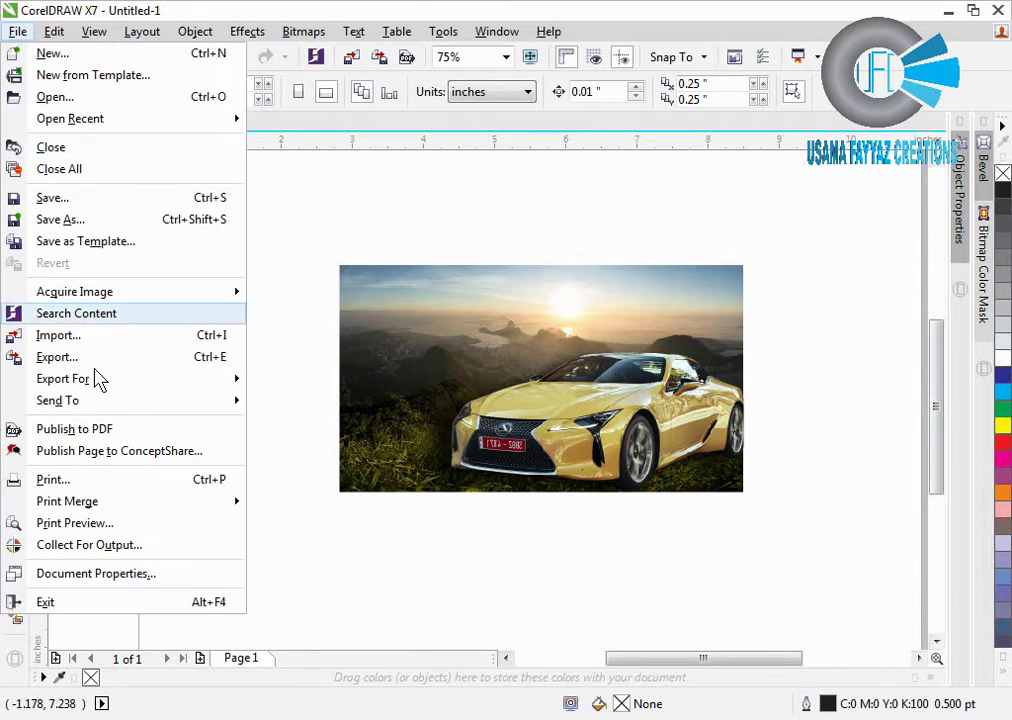
click(145, 362)
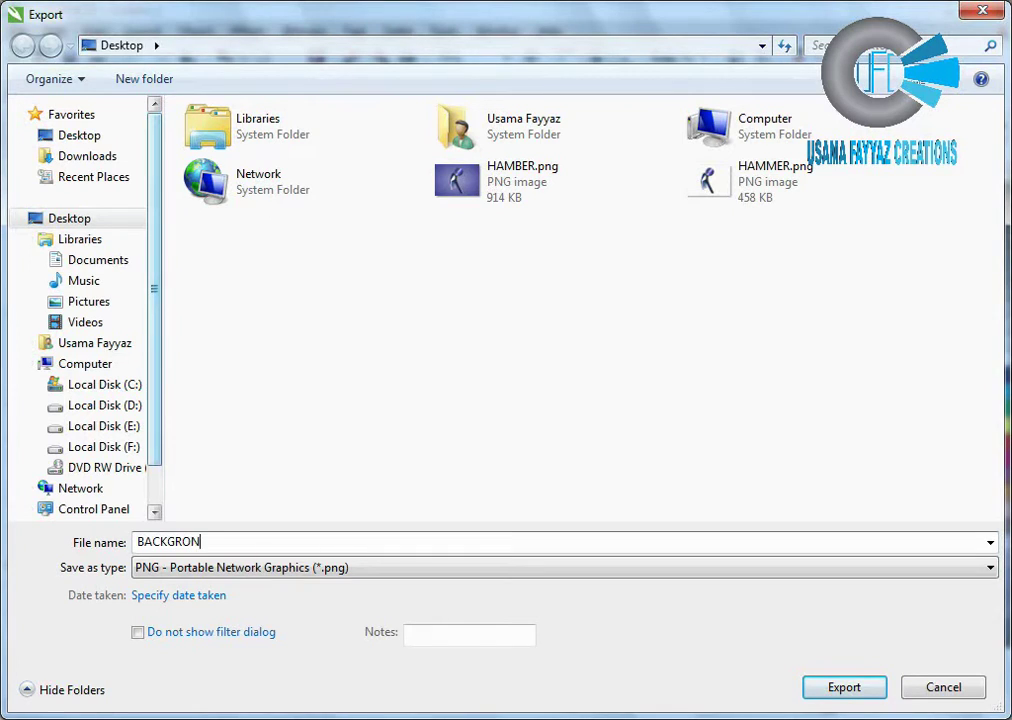
text(ED)
key(Return)
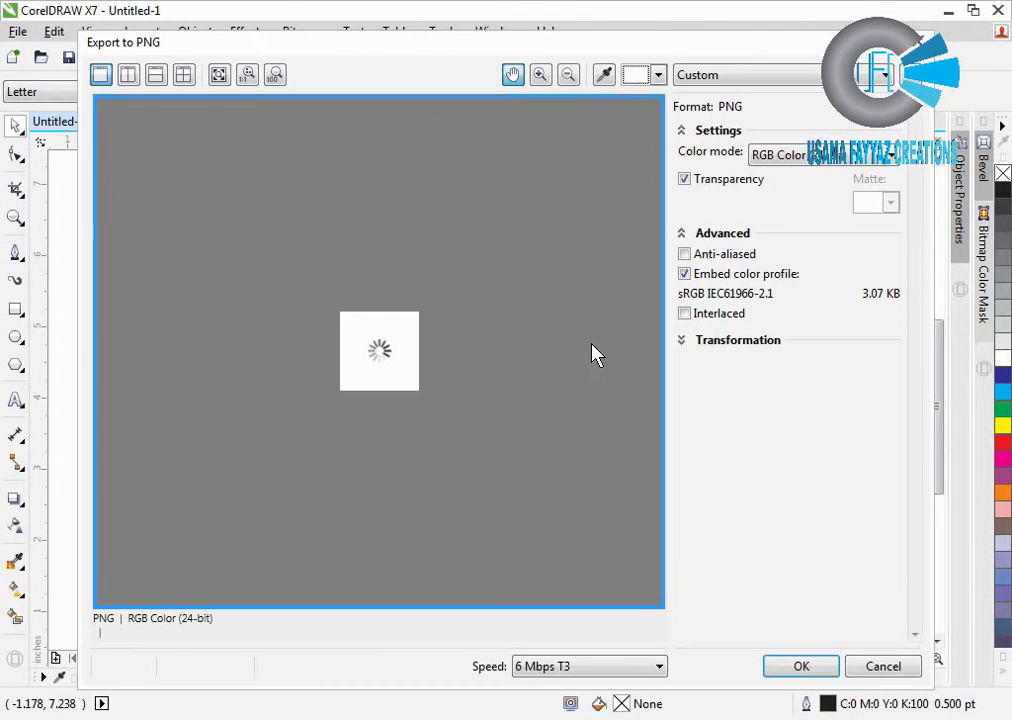
click(818, 670)
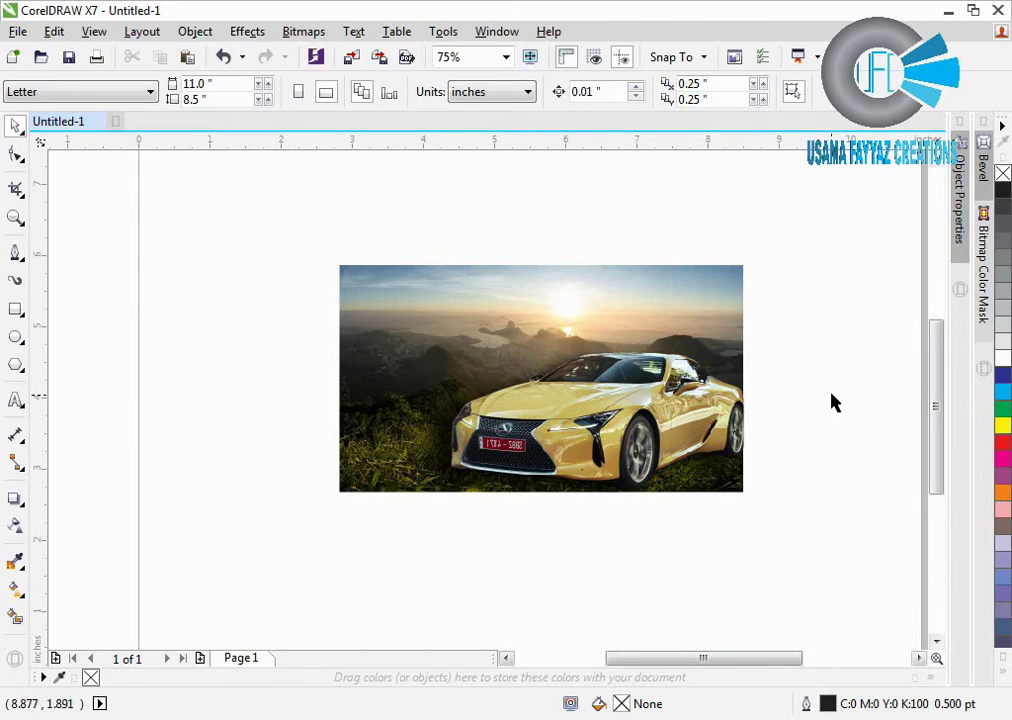
- Draw an open curve with the Pen tool from outside the page's left edge to above the landscape photo, about 4.86 by 2.37 inches
click(16, 252)
click(98, 323)
drag(129, 397, 129, 428)
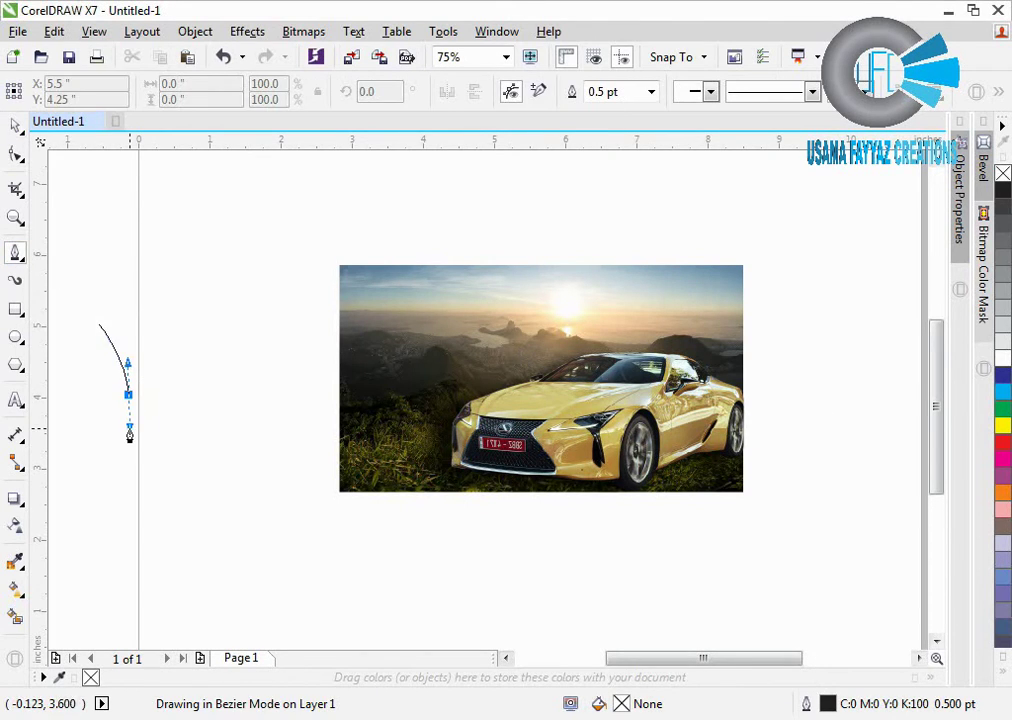
drag(374, 230, 445, 232)
click(446, 229)
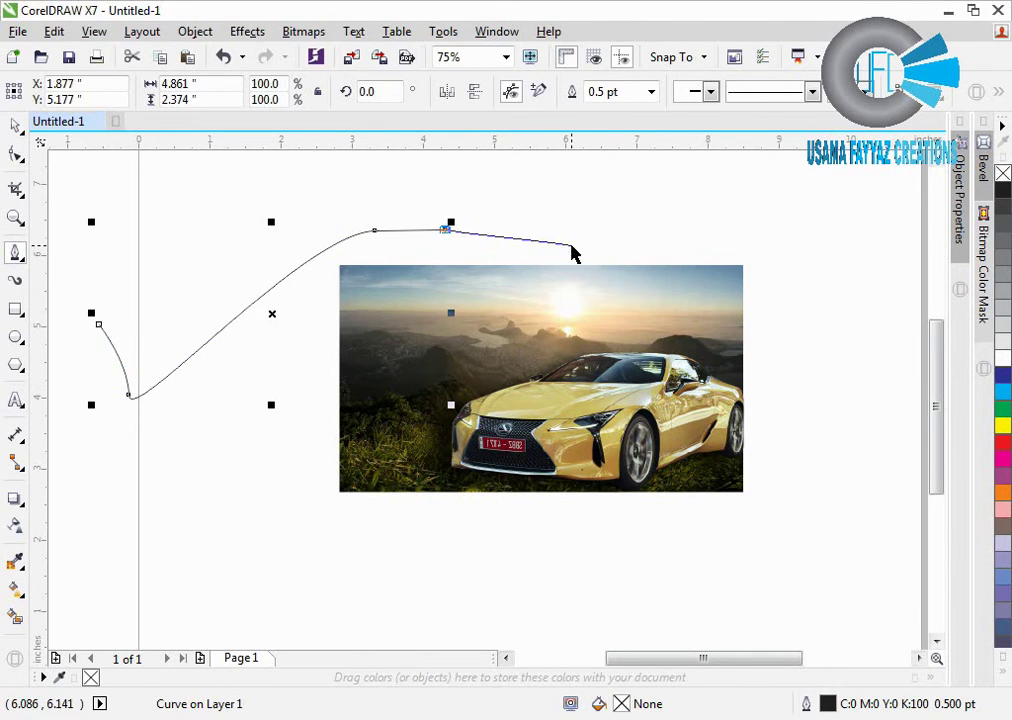
key(space)
scroll(300, 398, down, 2)
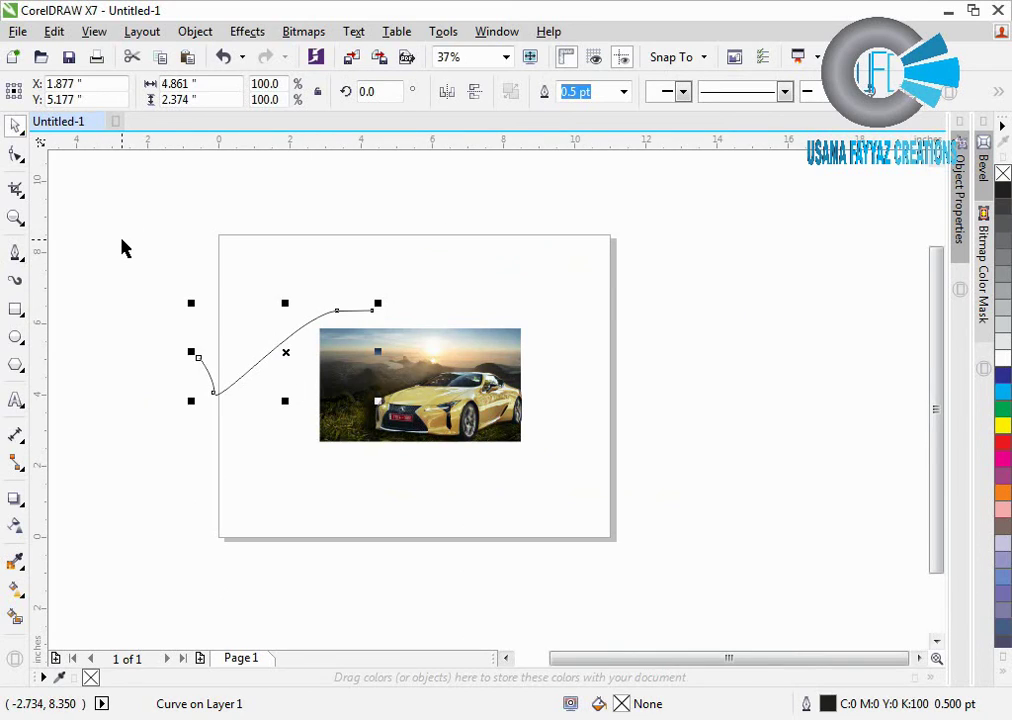